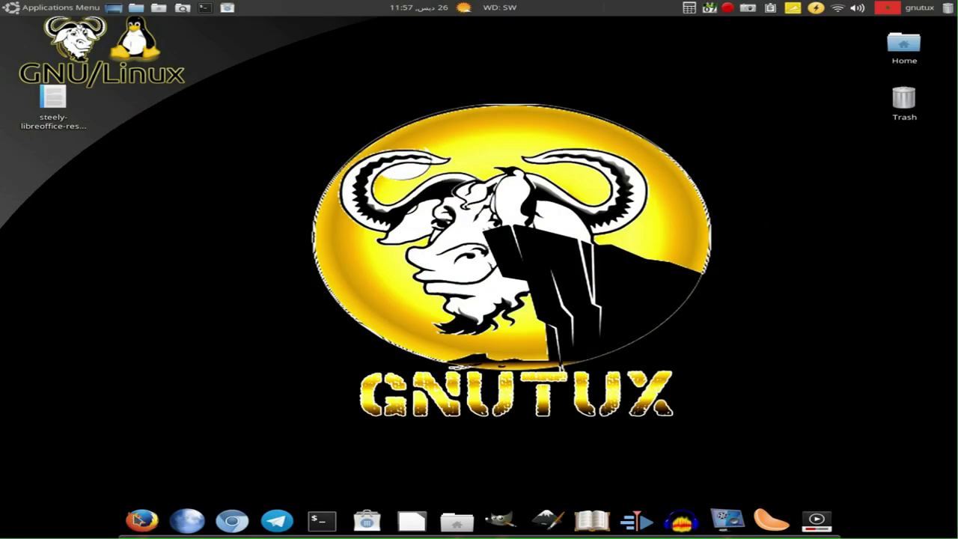
Launch Firefox and open the Add-ons Manager from its main menu
click(140, 524)
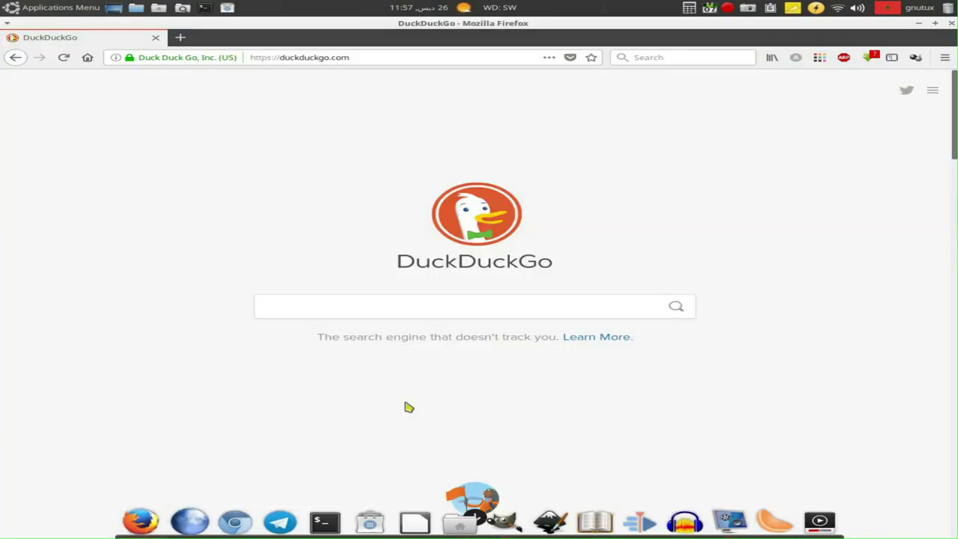
click(945, 57)
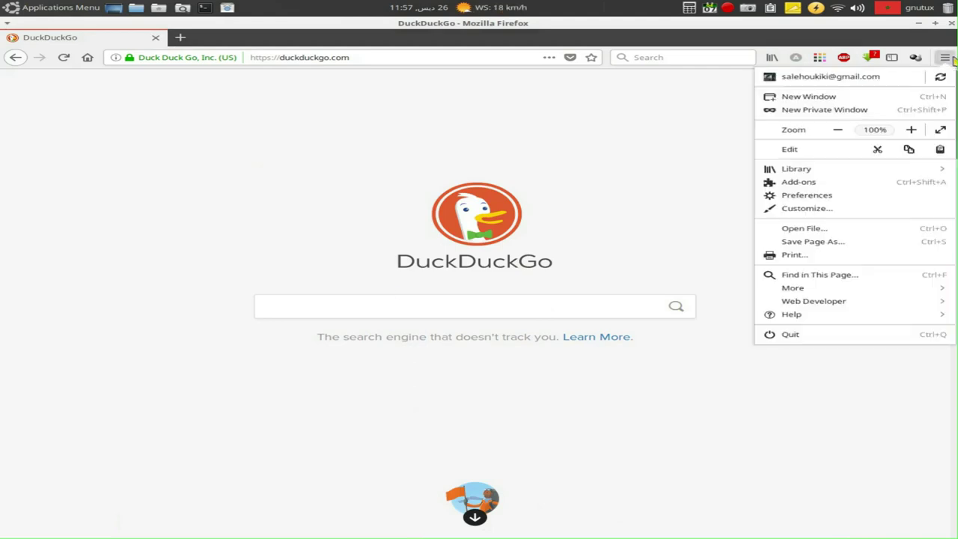
click(834, 187)
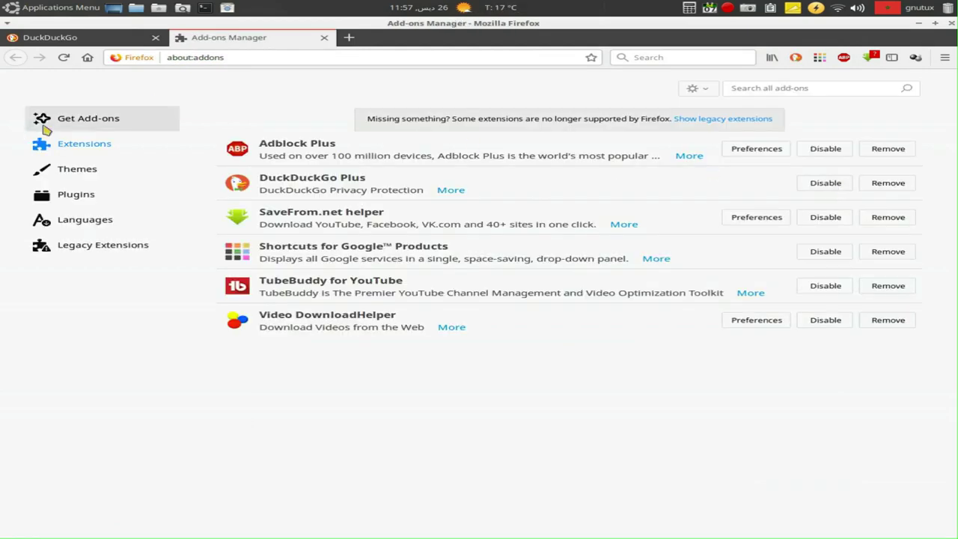
From the recommended add-ons page, open the full Firefox Add-ons website in a new tab
click(66, 123)
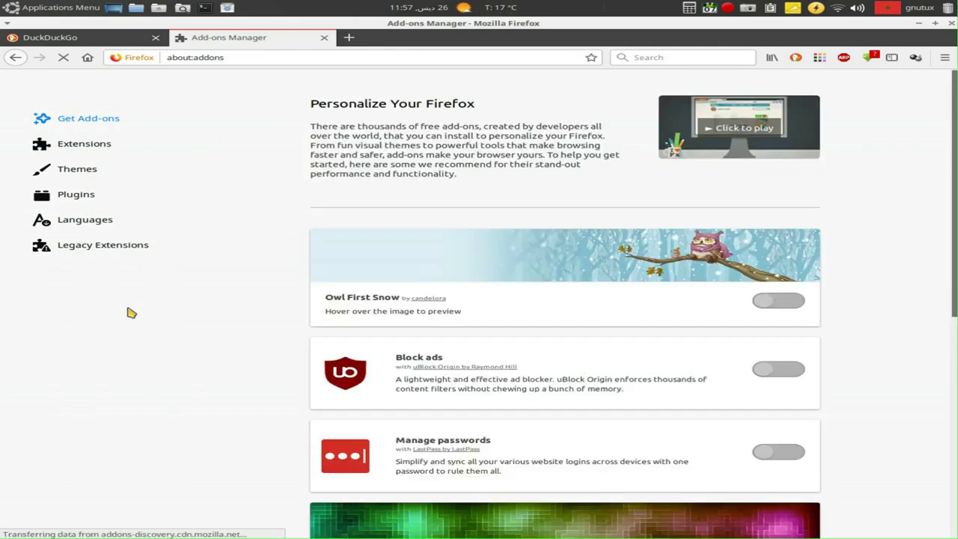
scroll(408, 322, down, 4)
scroll(409, 322, down, 6)
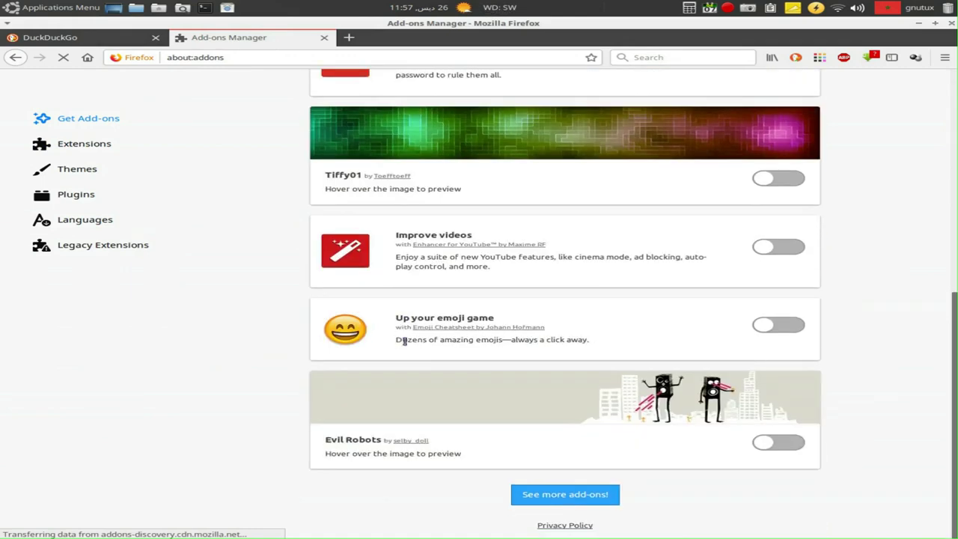
click(567, 504)
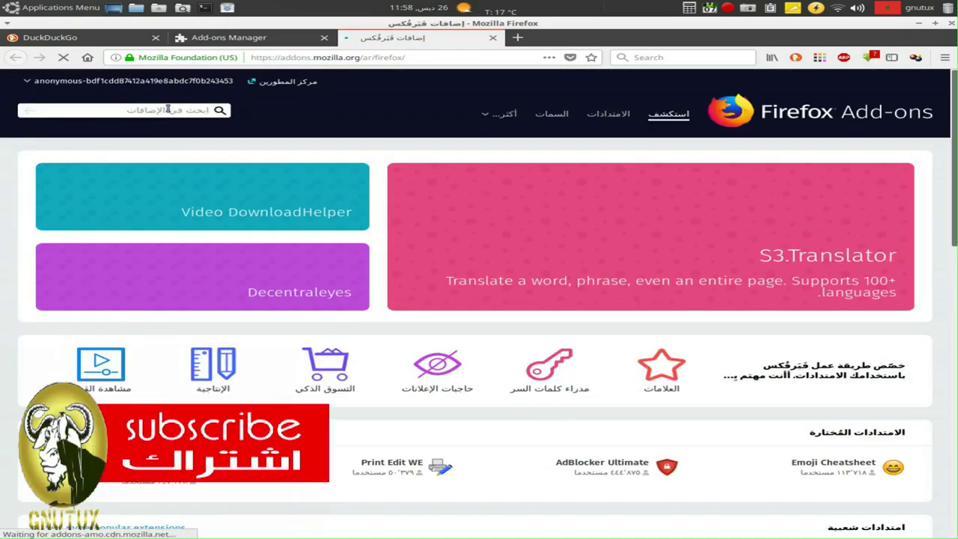
Search the add-ons site for 'libreoffice' and open the LibreOffice editor add-on page
click(167, 109)
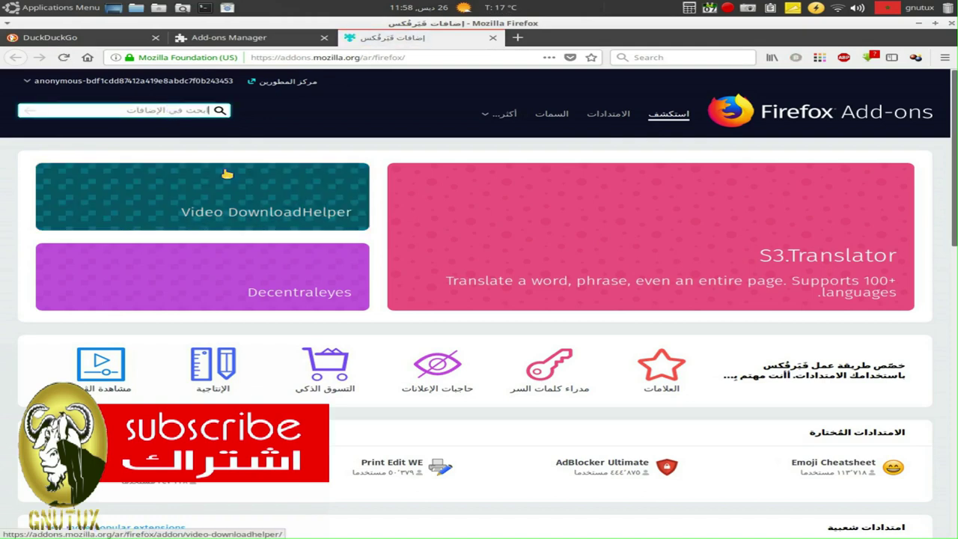
text(libre)
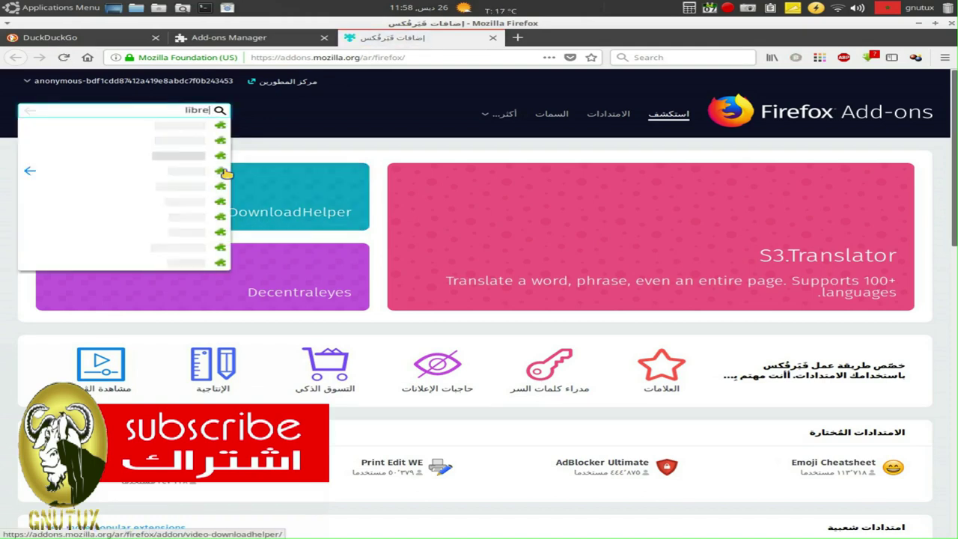
text(office)
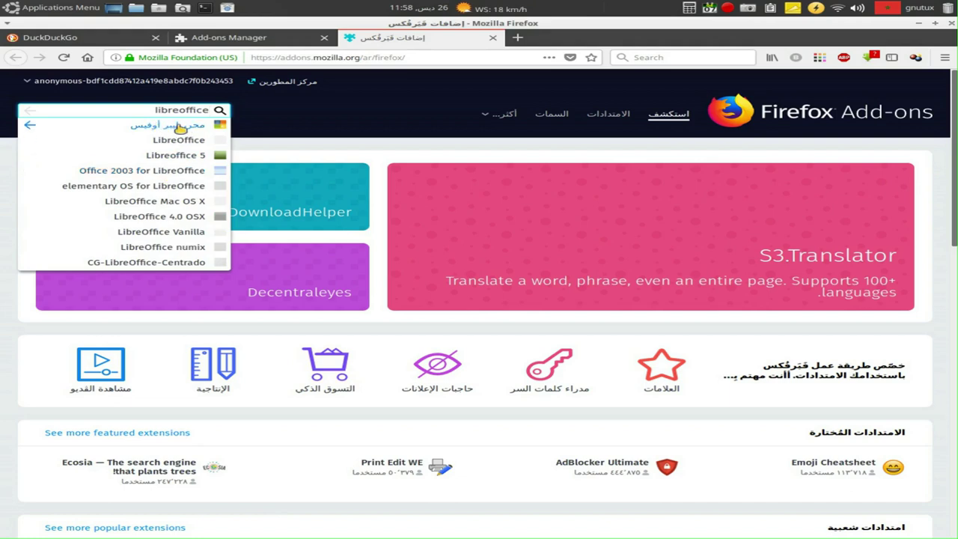
click(180, 128)
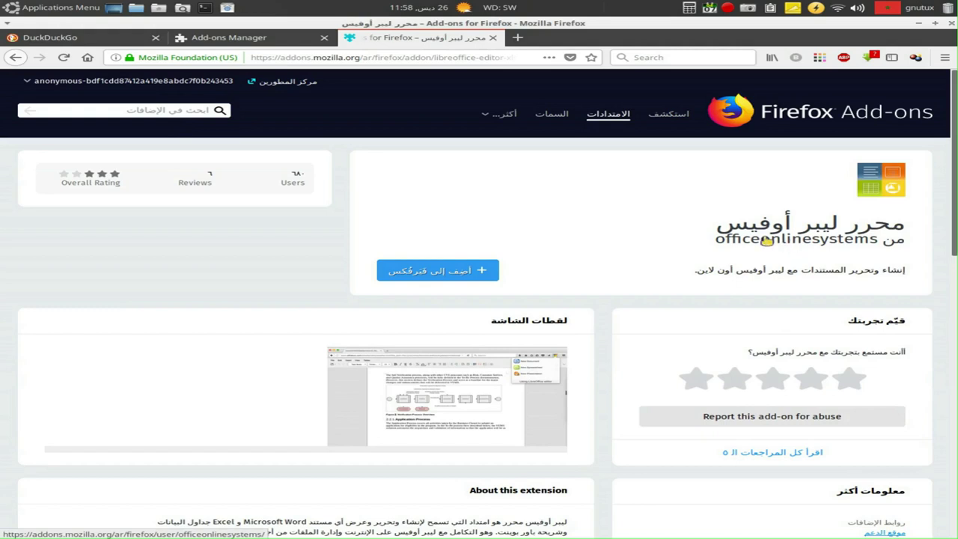
Add the LibreOffice Editor extension to Firefox, granting its permissions and confirming installation
click(411, 274)
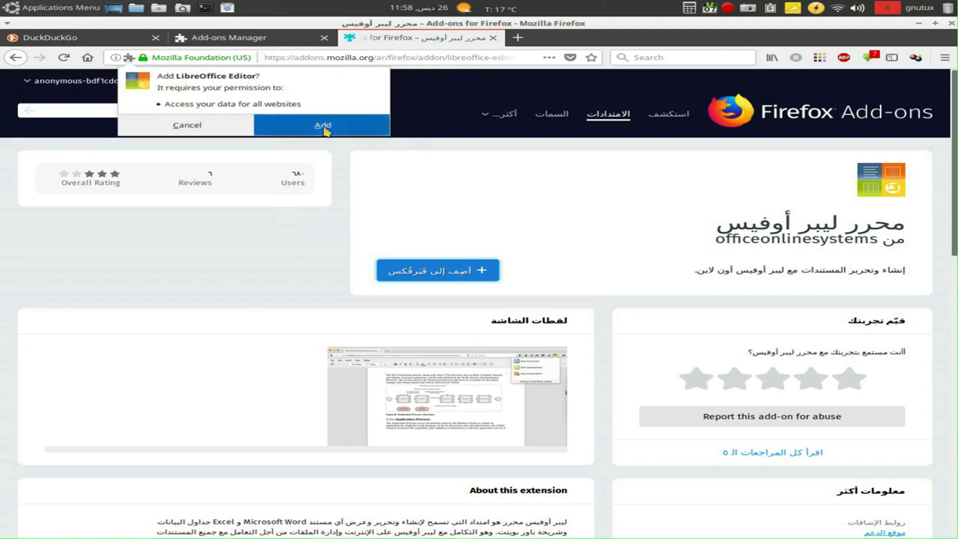
click(328, 131)
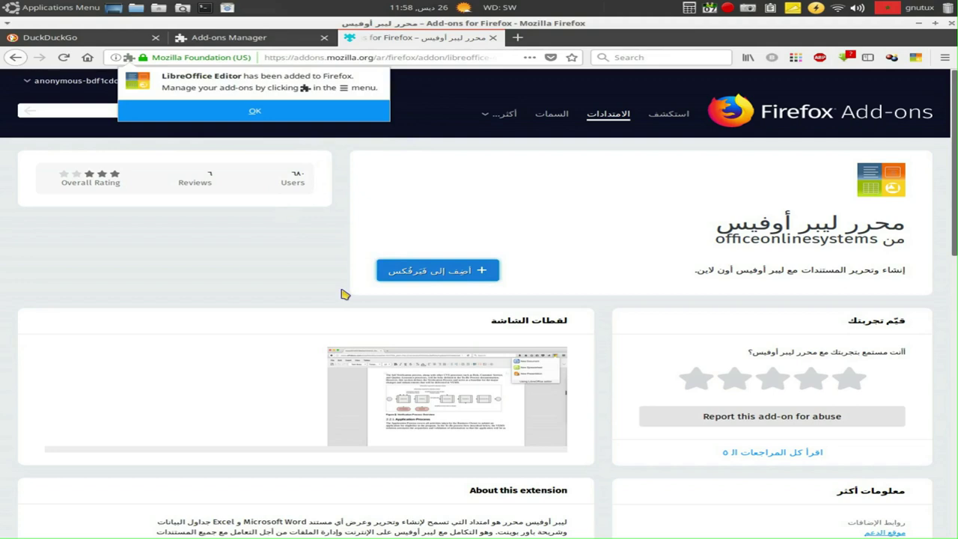
click(289, 112)
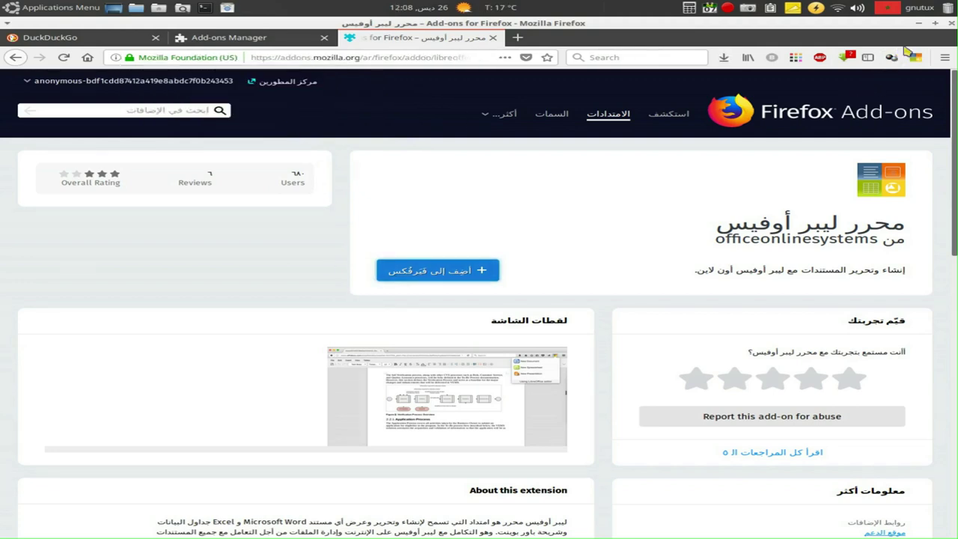
Create a new online text document, 1348689.docx, from the LibreOffice Editor toolbar icon
click(915, 59)
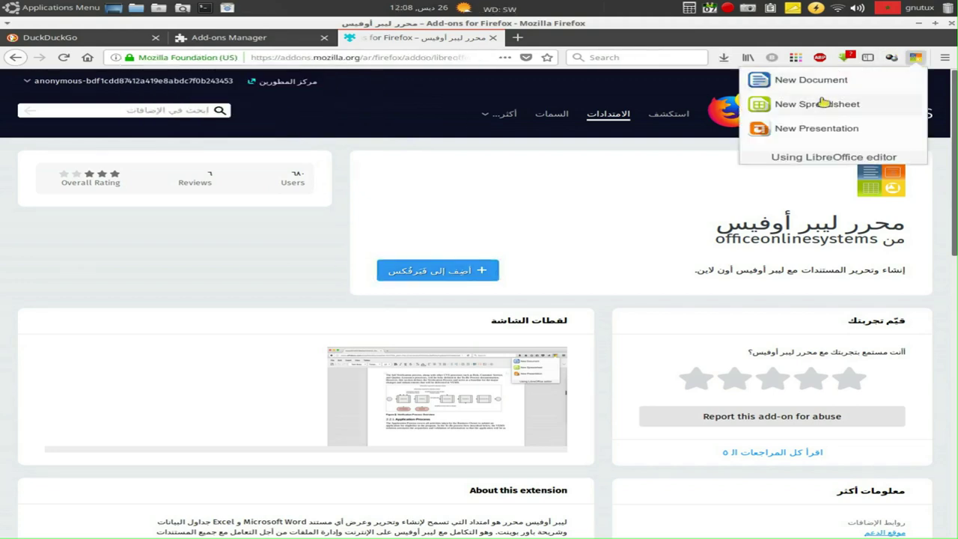
drag(899, 158, 768, 158)
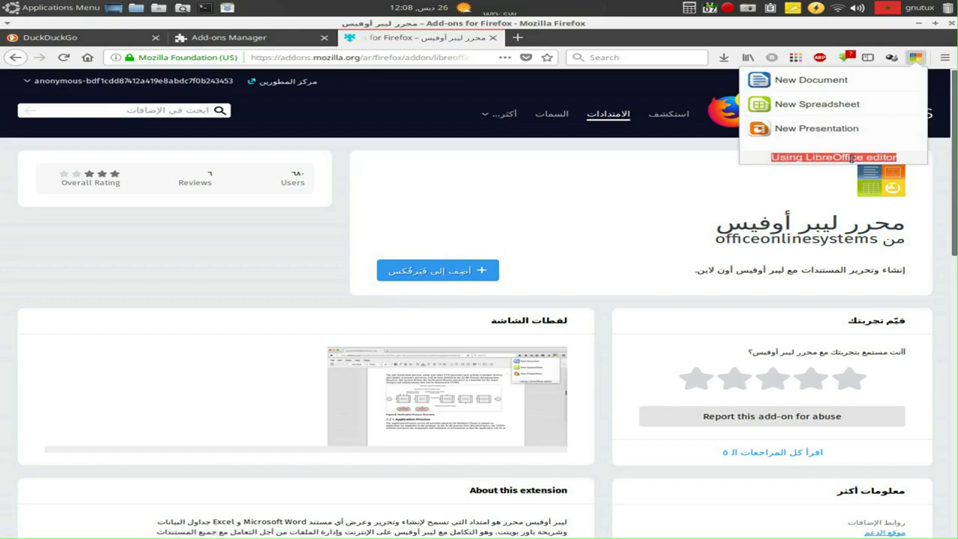
click(838, 87)
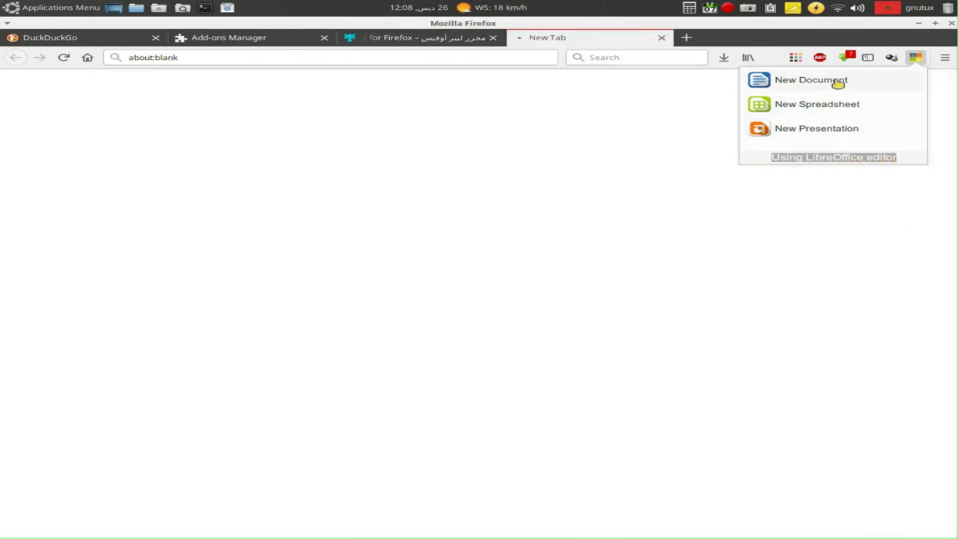
click(793, 36)
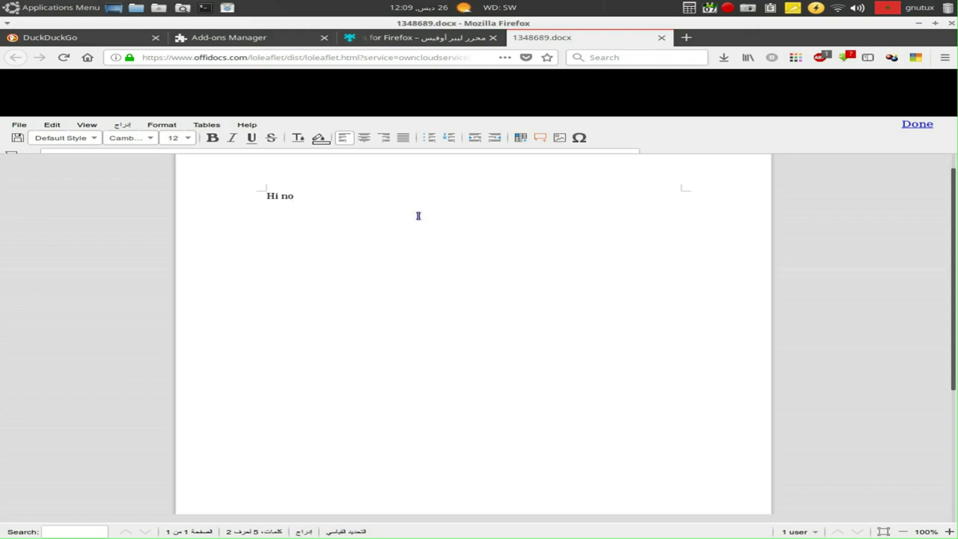
Replace the word after 'Hi' so the line reads 'you can now writ or edit your documment online'
key(BackSpace)
key(BackSpace)
text(you ca)
text(n now writ or)
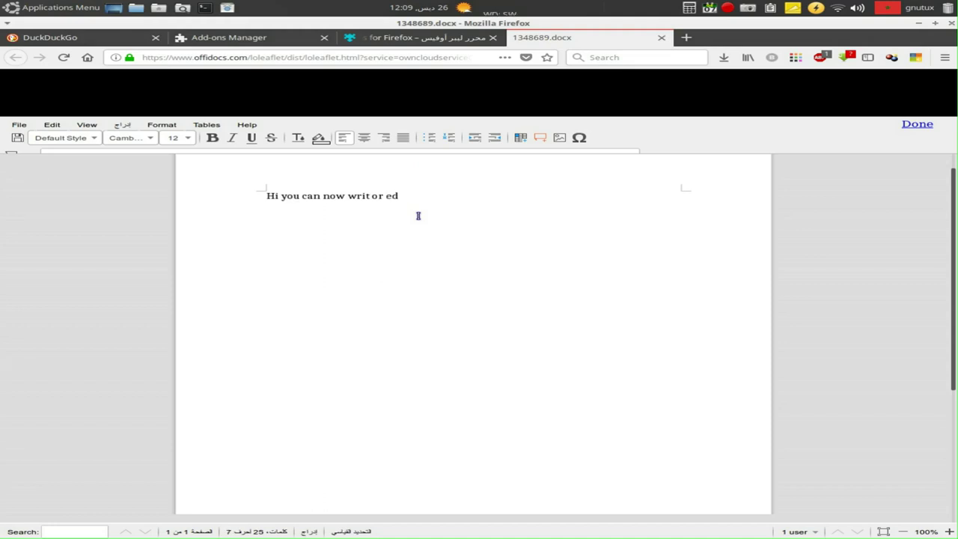
text(edit)
text( your do)
text(cumment)
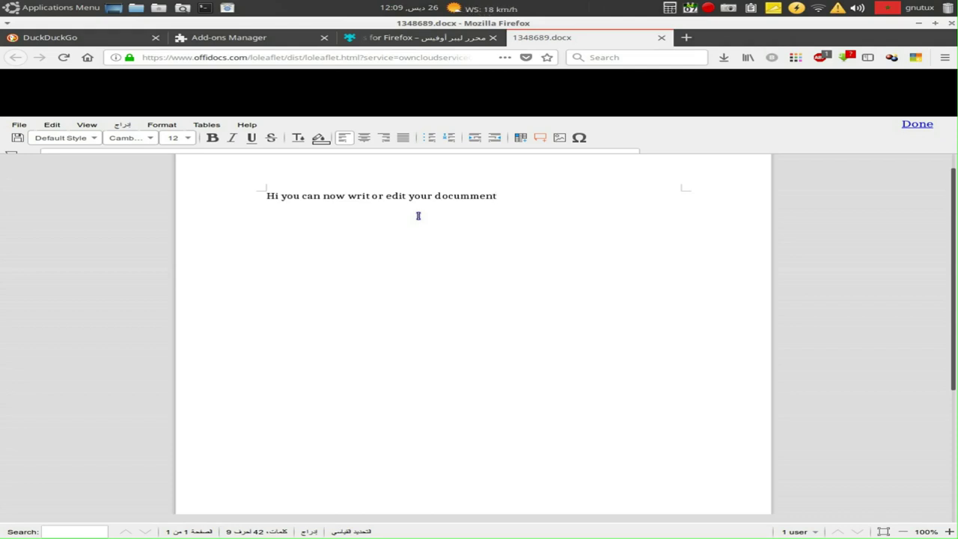
text(nline)
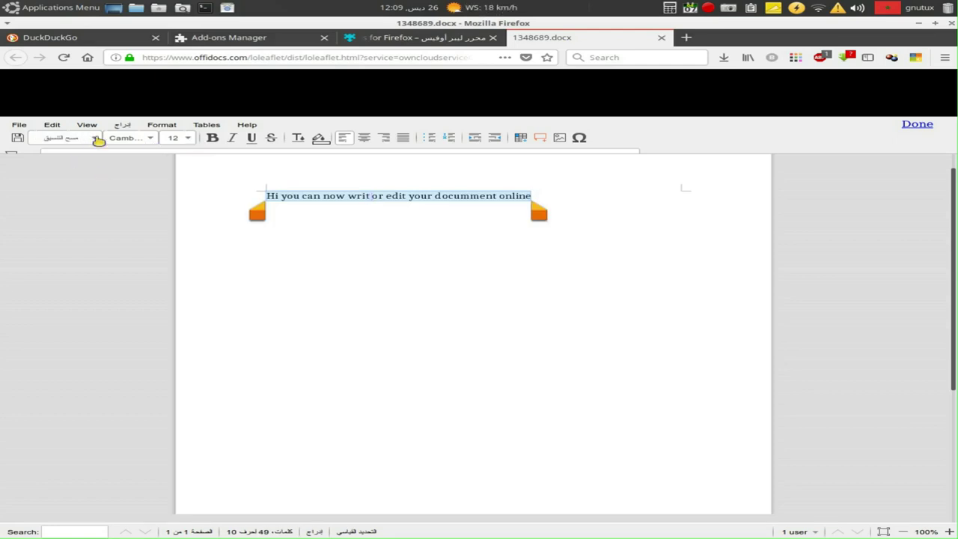
Apply the Title paragraph style to the opening line
click(94, 138)
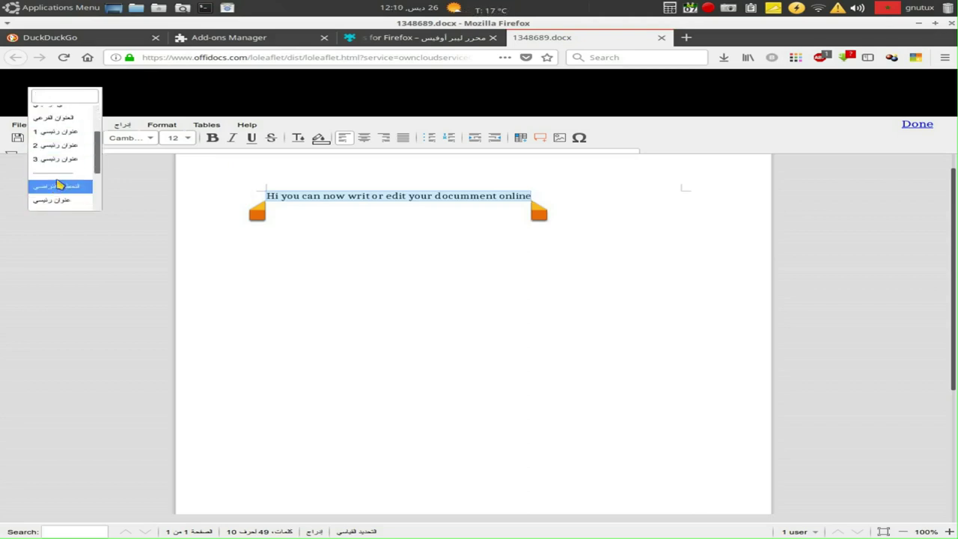
scroll(52, 187, up, 2)
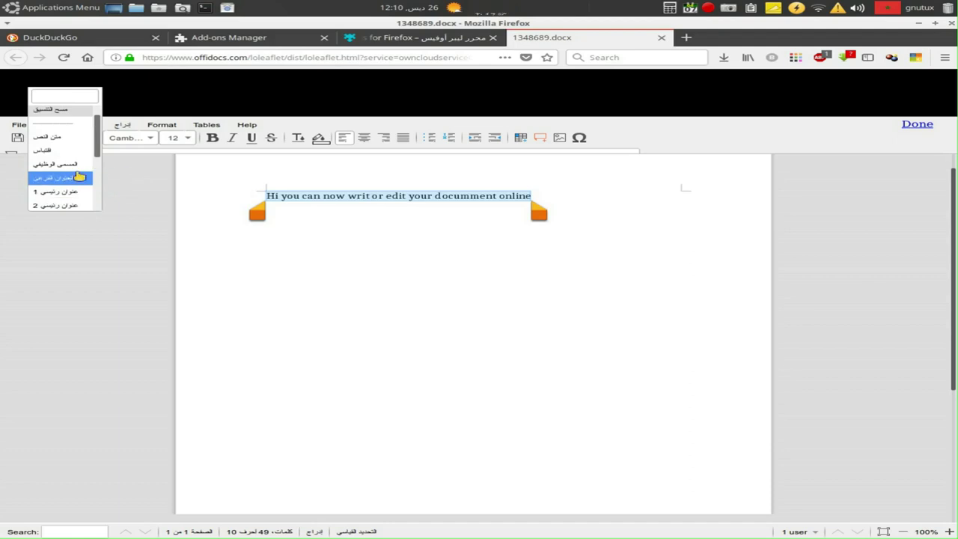
click(77, 178)
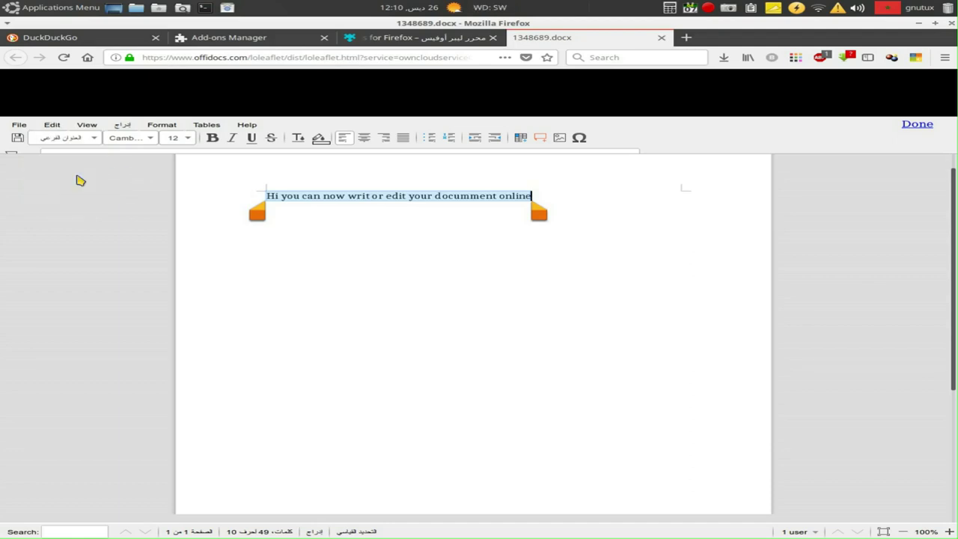
click(98, 139)
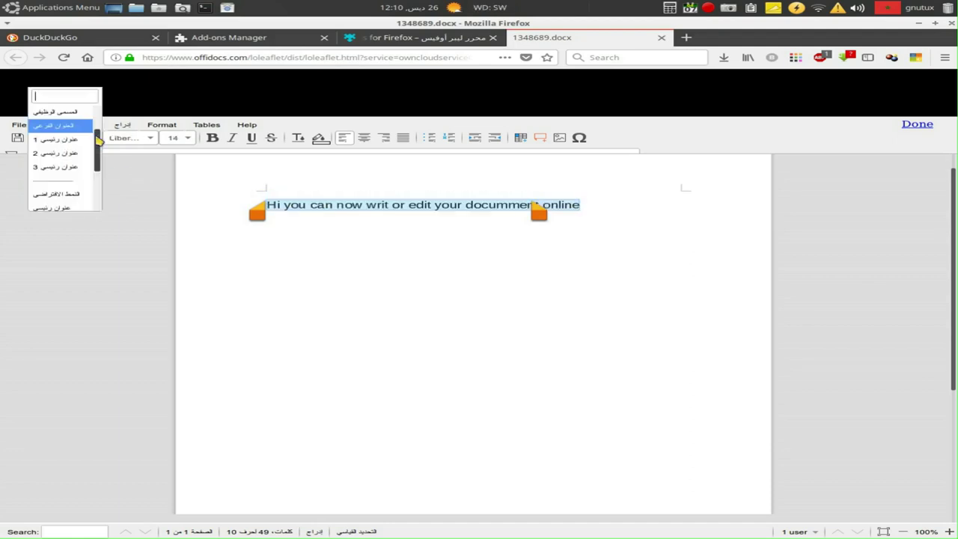
click(69, 210)
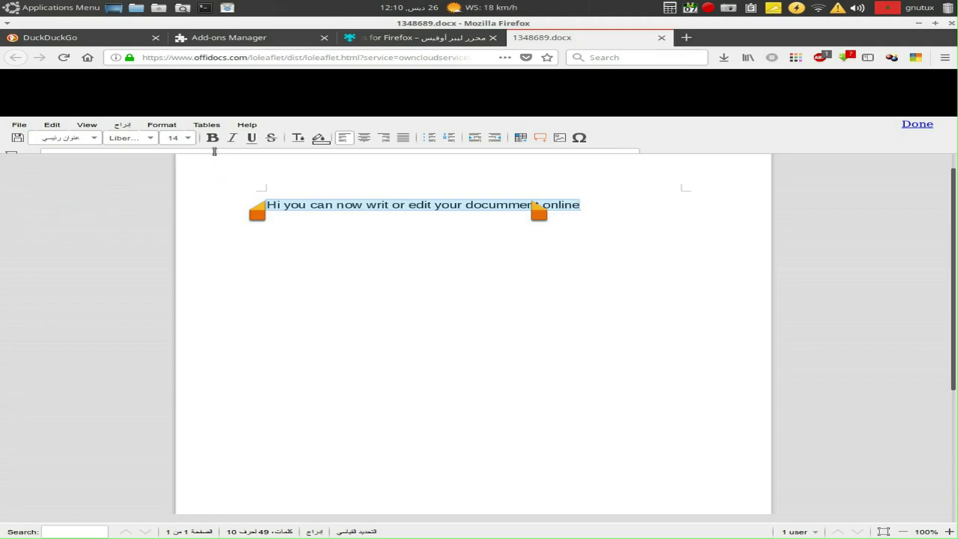
Make the heading bold and underlined and switch it to an Abyss… font
click(214, 143)
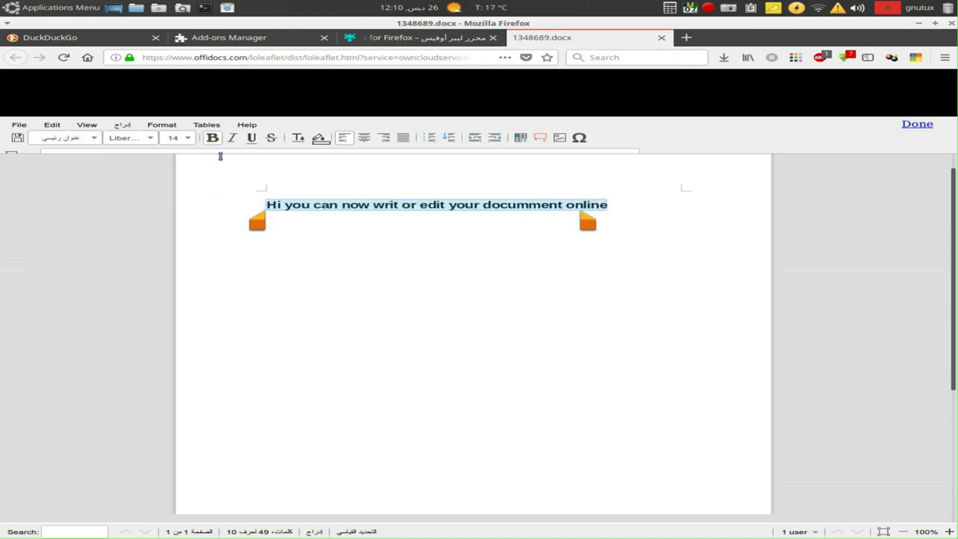
click(252, 141)
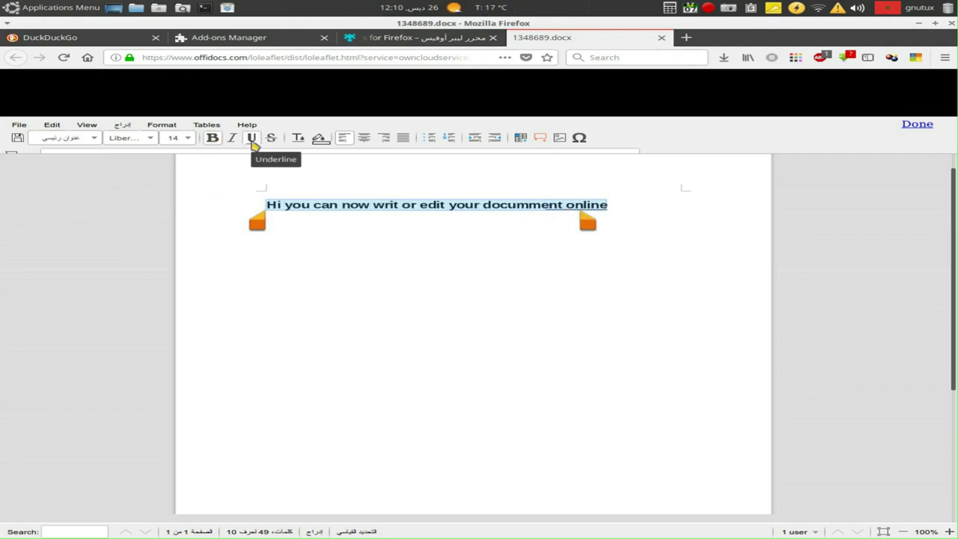
click(152, 140)
click(126, 154)
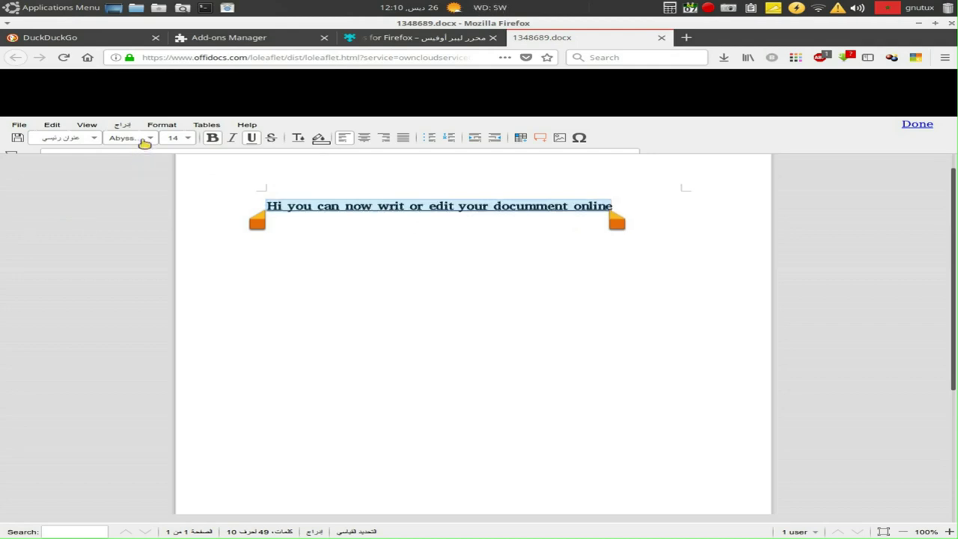
Centre the heading line on the page
click(469, 232)
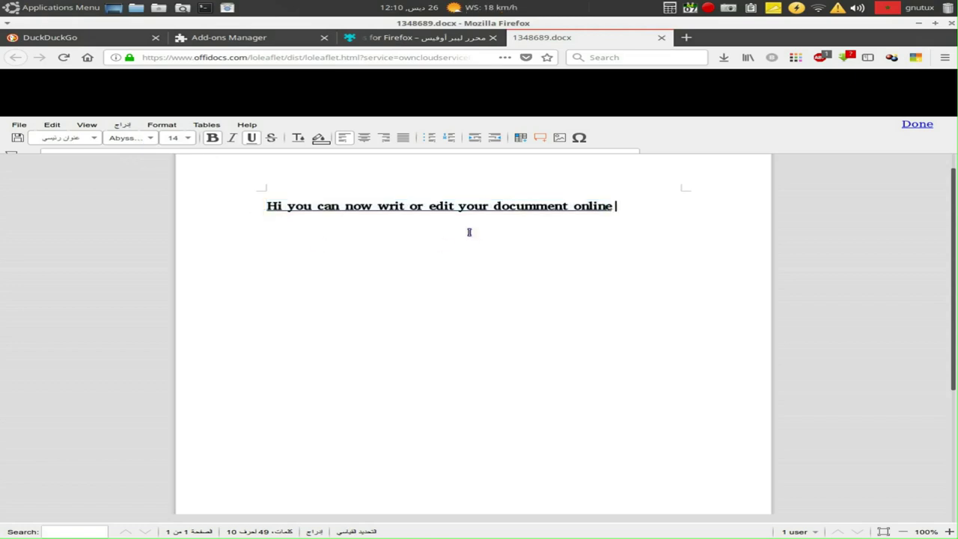
triple_click(406, 209)
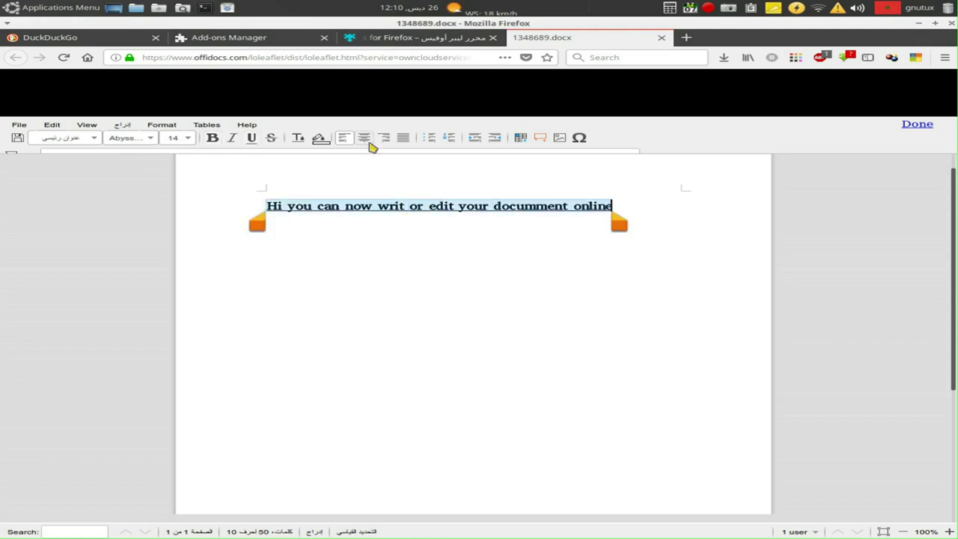
click(366, 139)
Add the Arabic line 'أهلا بكم يمكن الآن تحرير أو التعديل على مستنداتكم' beneath the heading
click(415, 278)
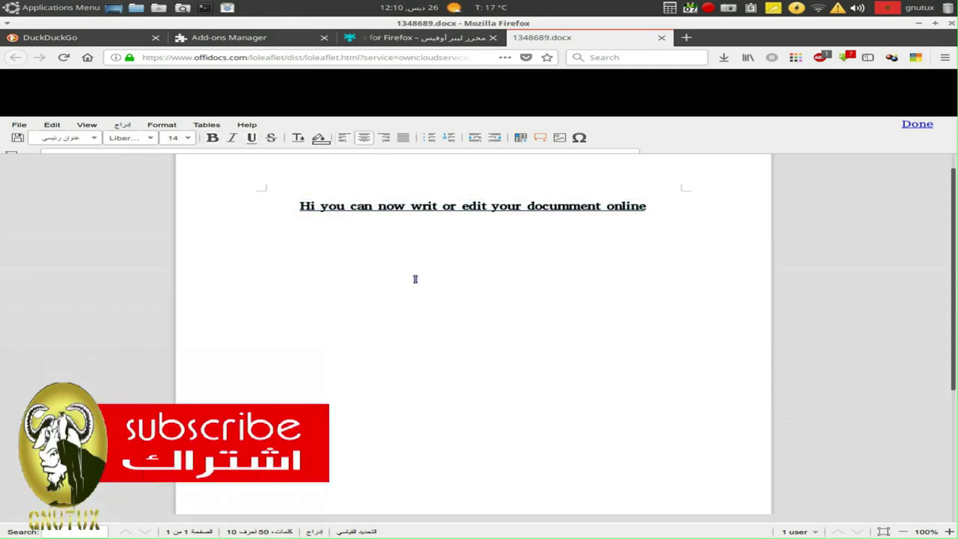
text(d)
key(BackSpace)
text(لا)
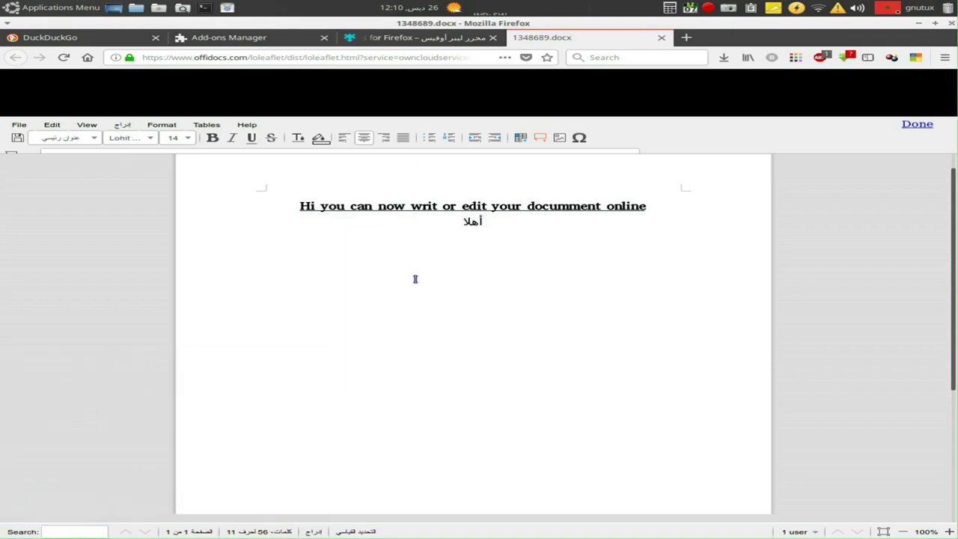
text( بكم يمكن الآن تحري)
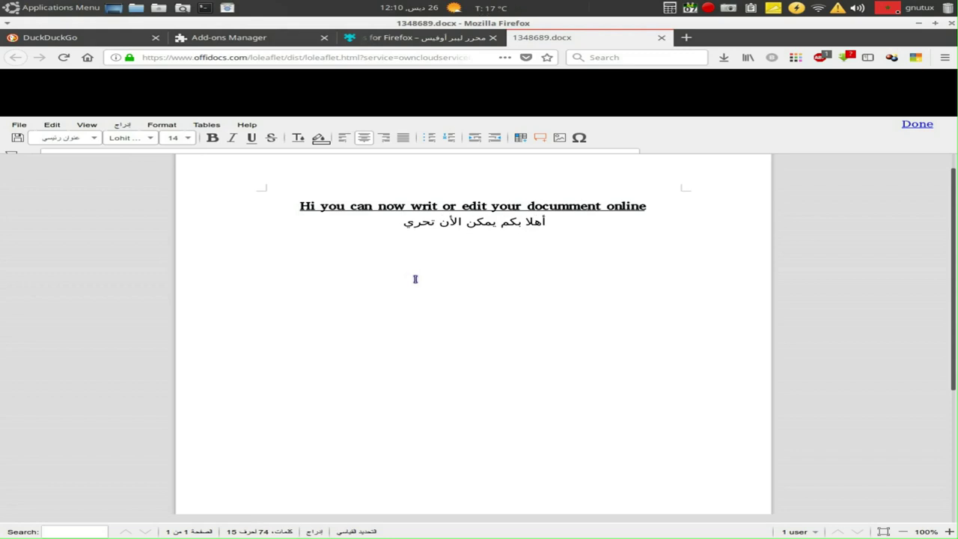
text(ر)
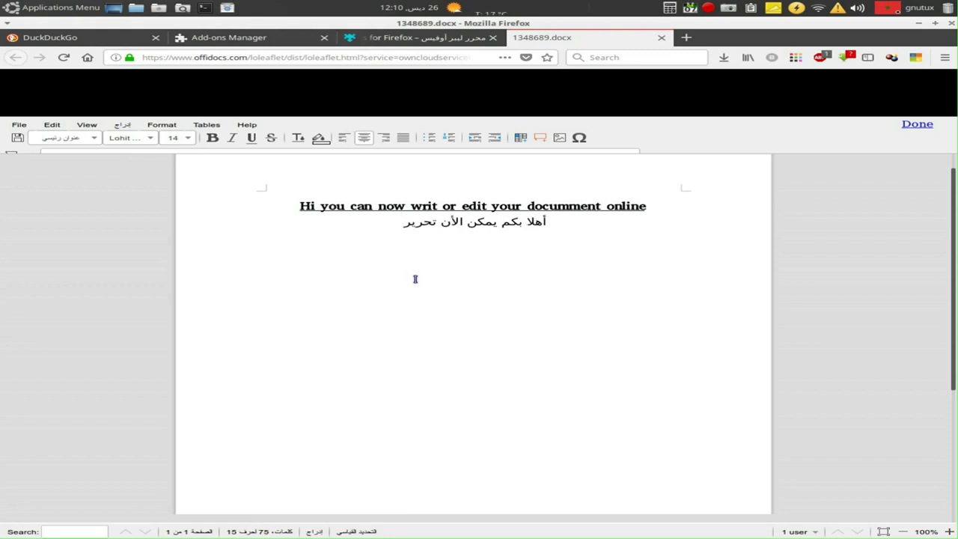
text( أو)
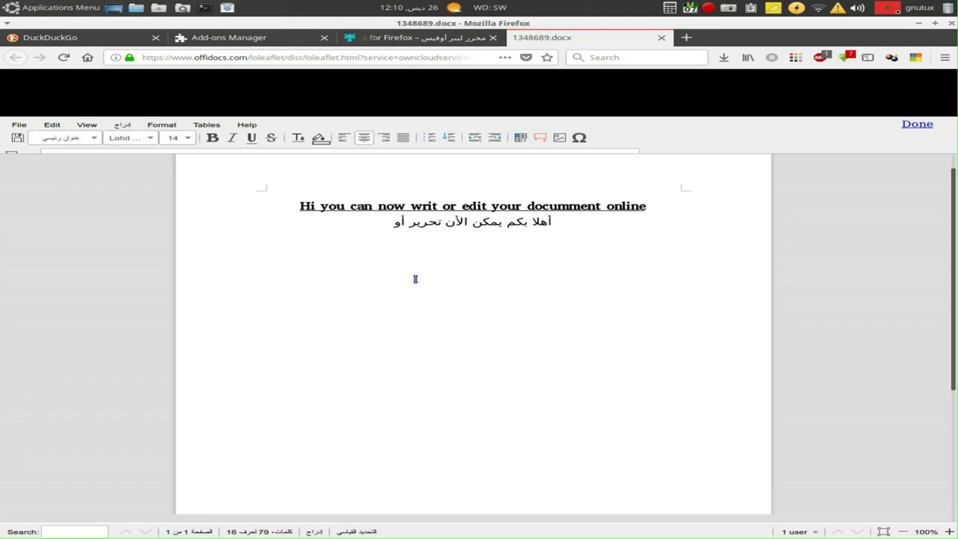
text( تع)
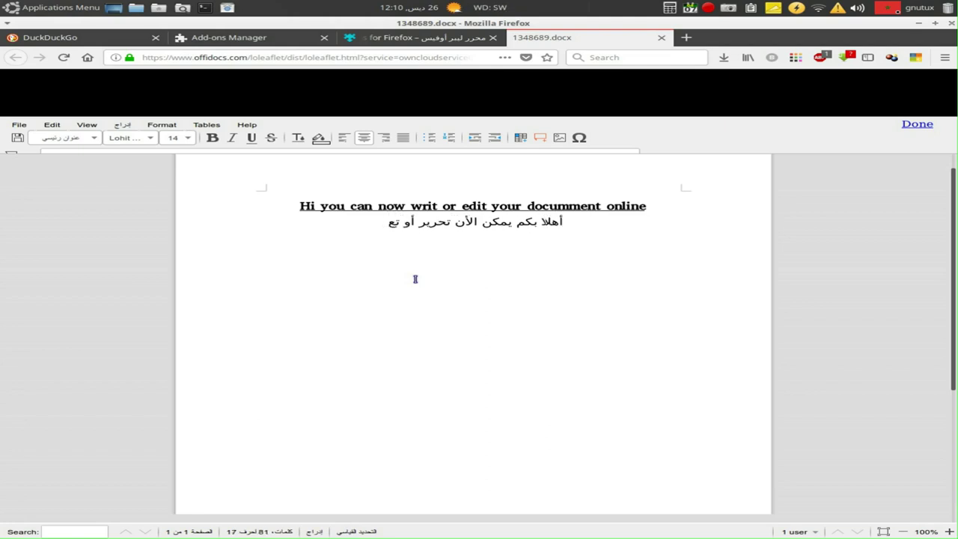
key(BackSpace)
key(BackSpace)
text(التع)
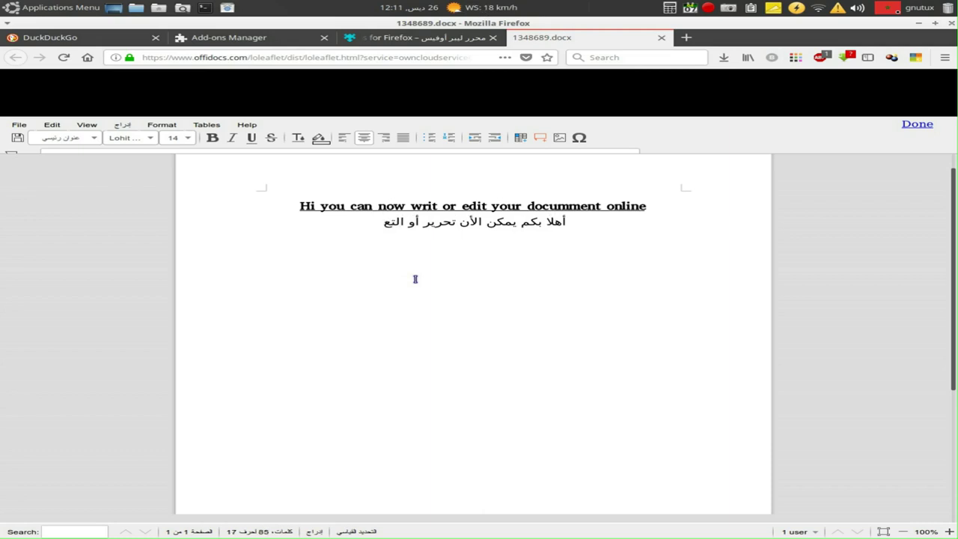
text(ديل على مست)
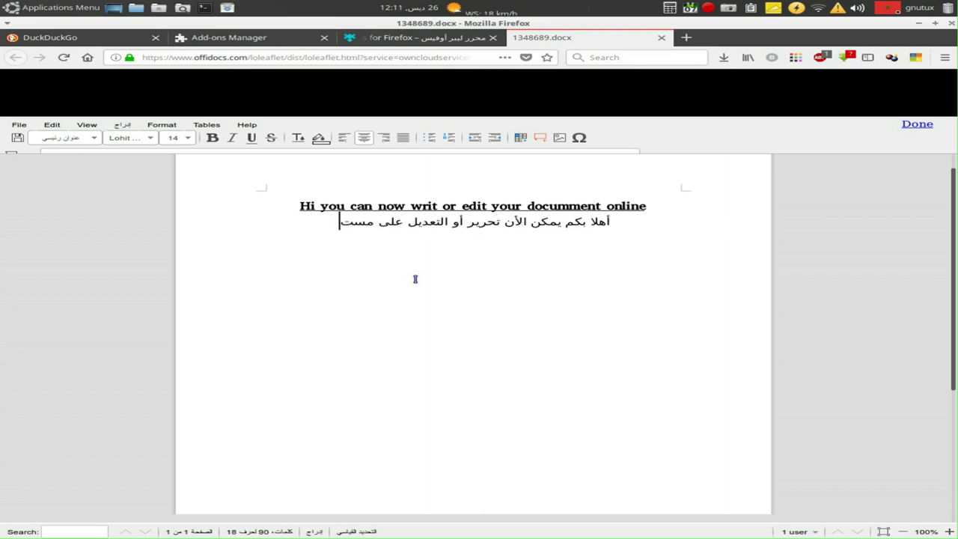
text(نداتكم)
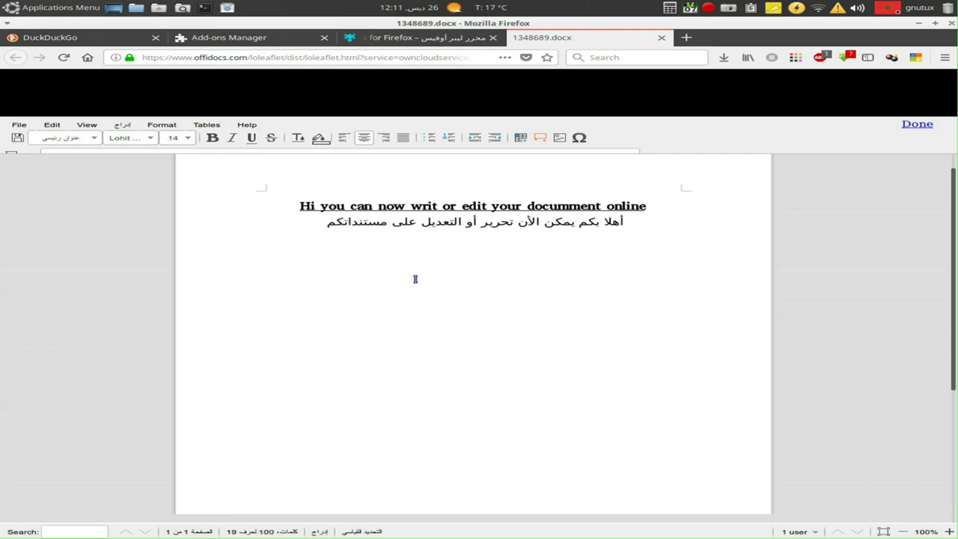
key(ctrl+a)
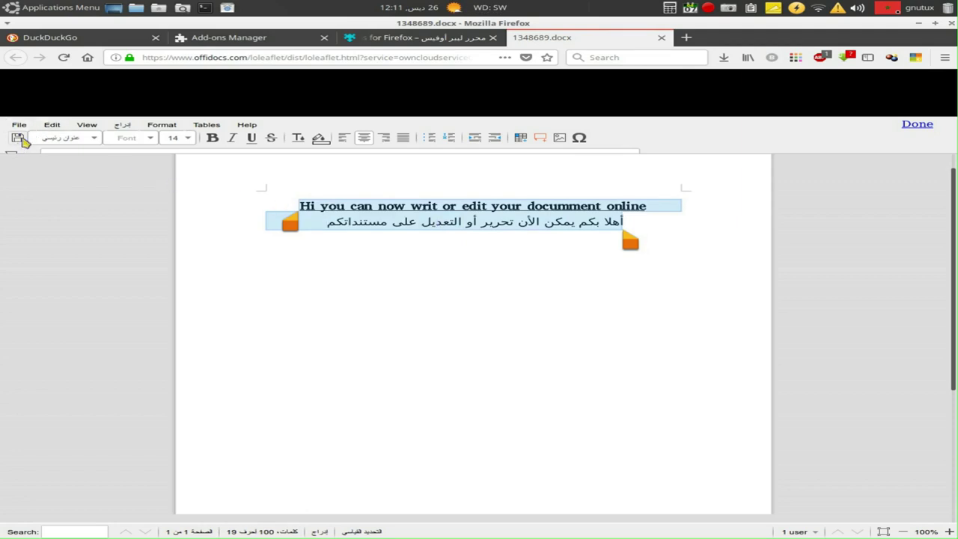
Apply Title style to the English and Arabic lines, then centre, bold and underline them
click(96, 141)
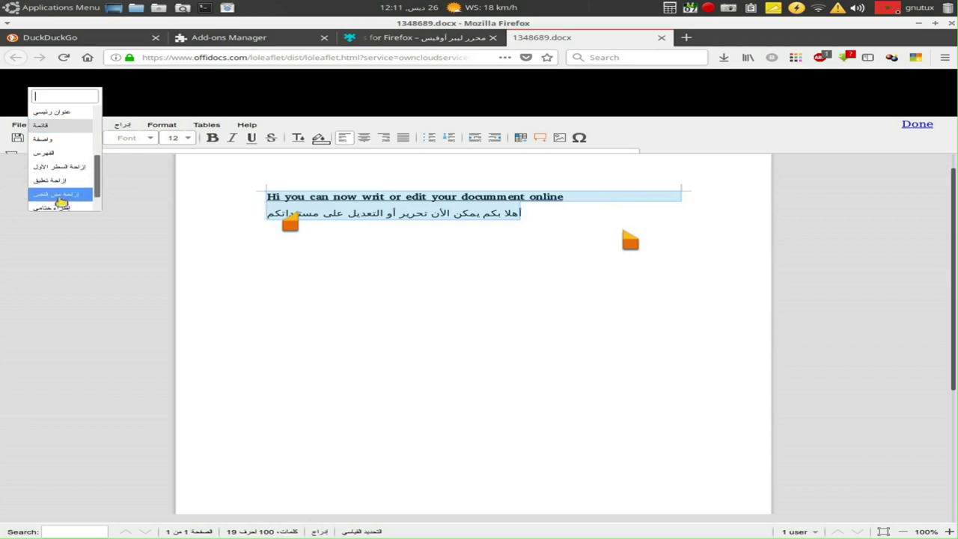
click(66, 118)
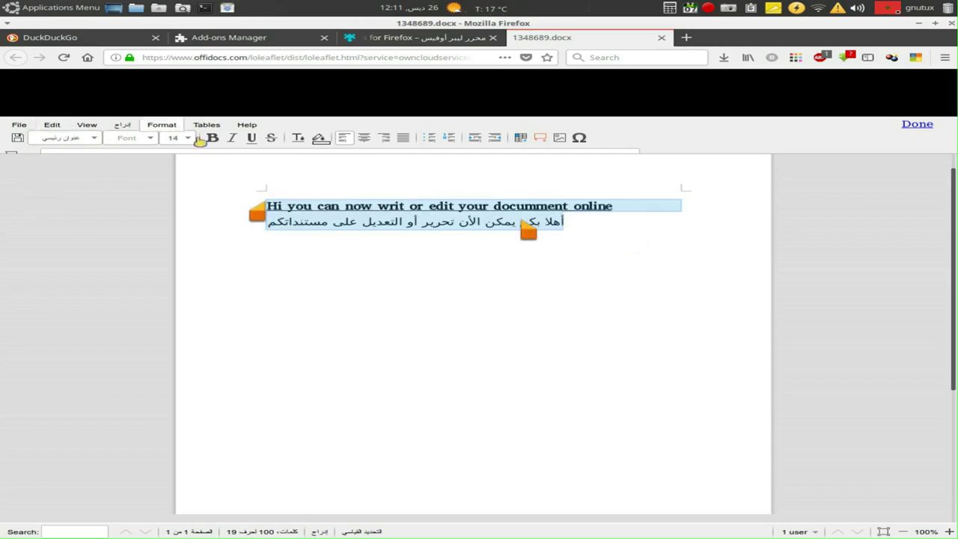
click(366, 139)
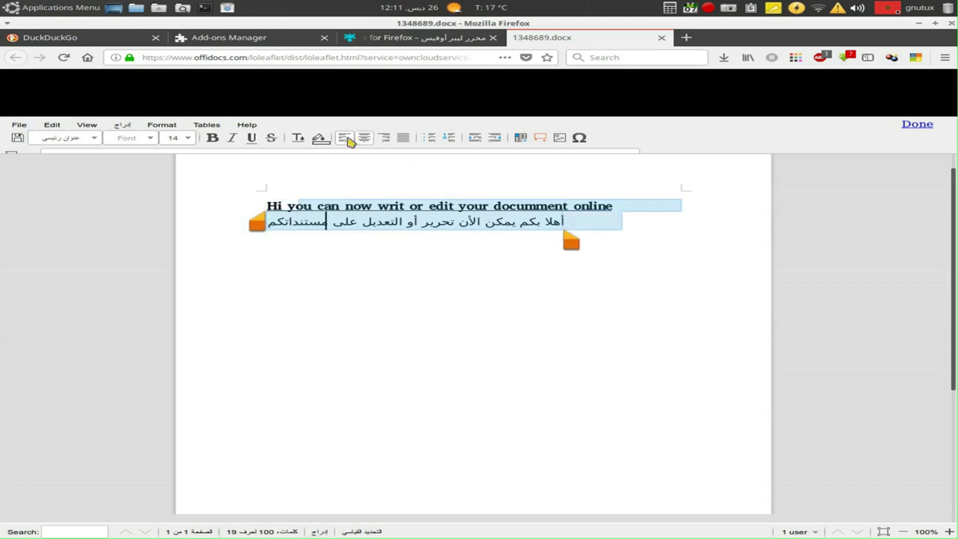
click(214, 139)
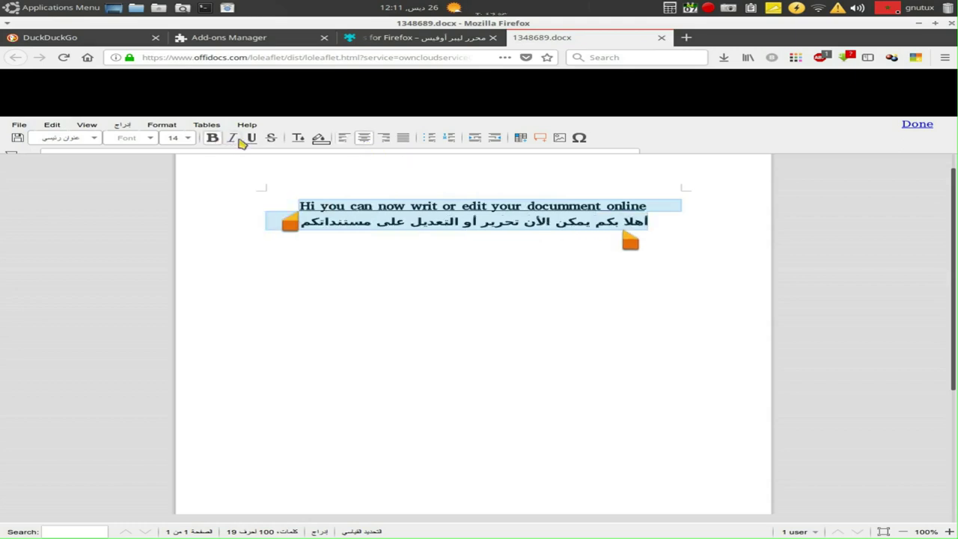
click(252, 138)
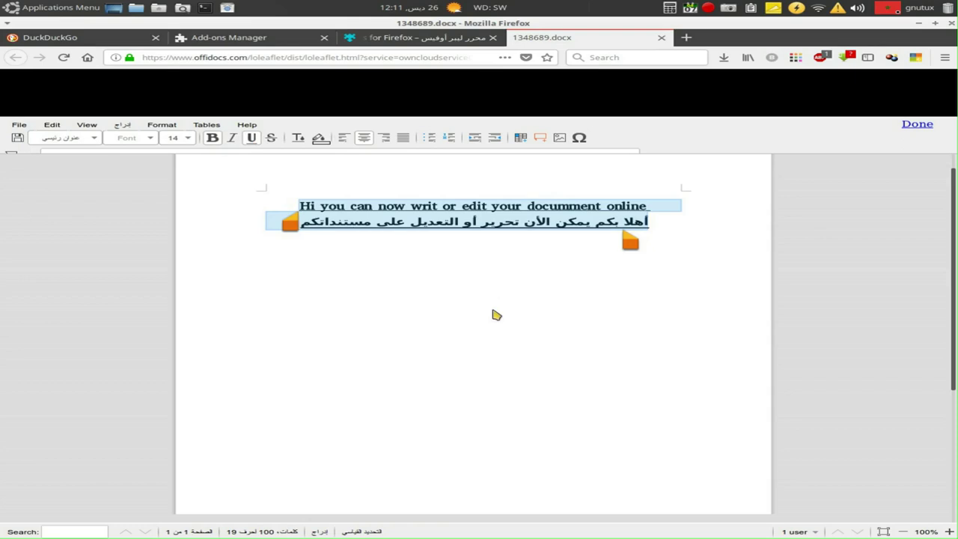
click(495, 309)
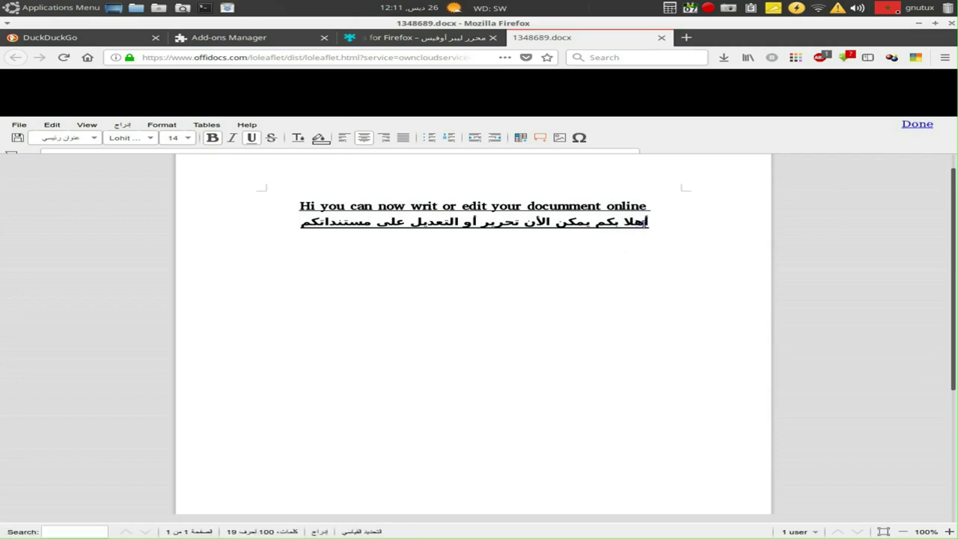
Delete the sample text, upload steely-libreoffice-resume.odt from the desktop and open it for editing
key(ctrl+a)
key(Delete)
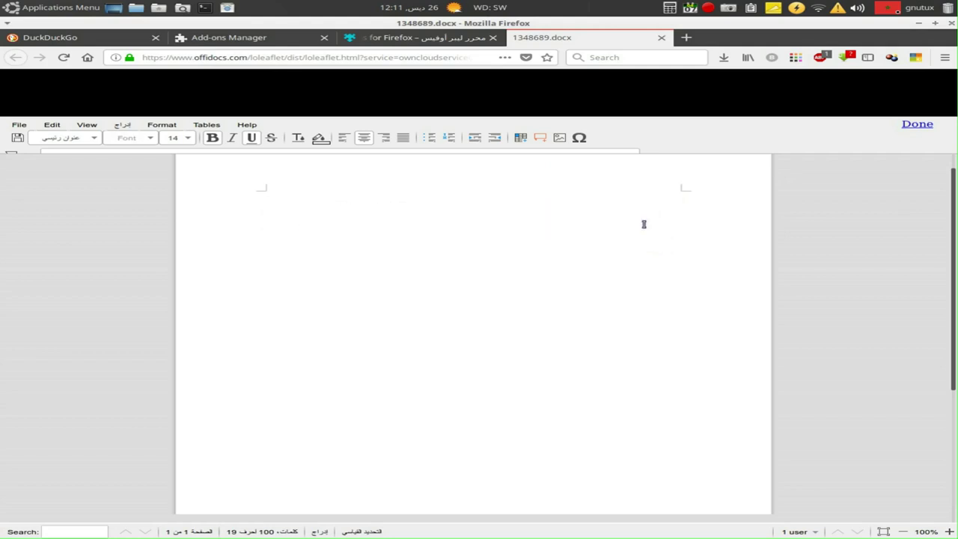
click(926, 128)
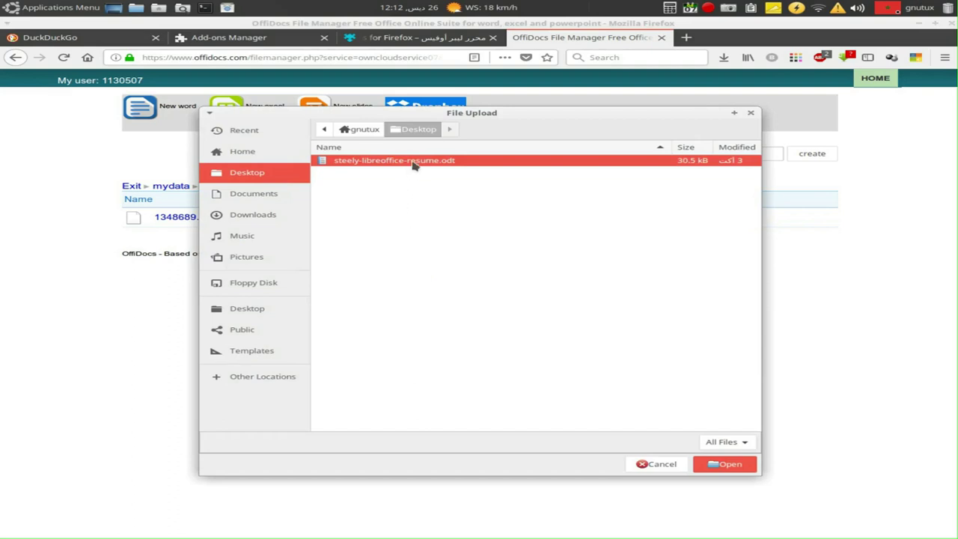
click(725, 465)
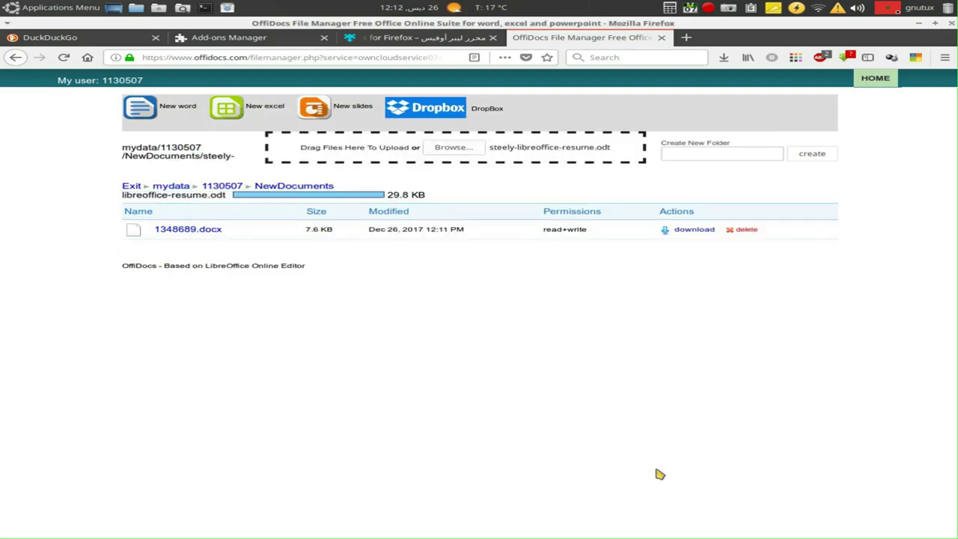
click(215, 239)
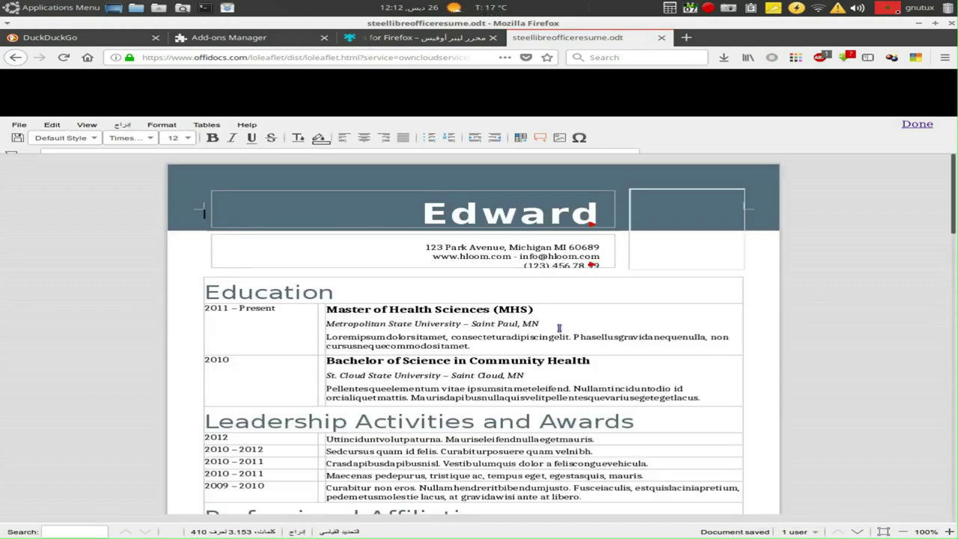
Scroll down through the loaded resume, then back up to the top
scroll(582, 310, down, 5)
scroll(580, 300, down, 5)
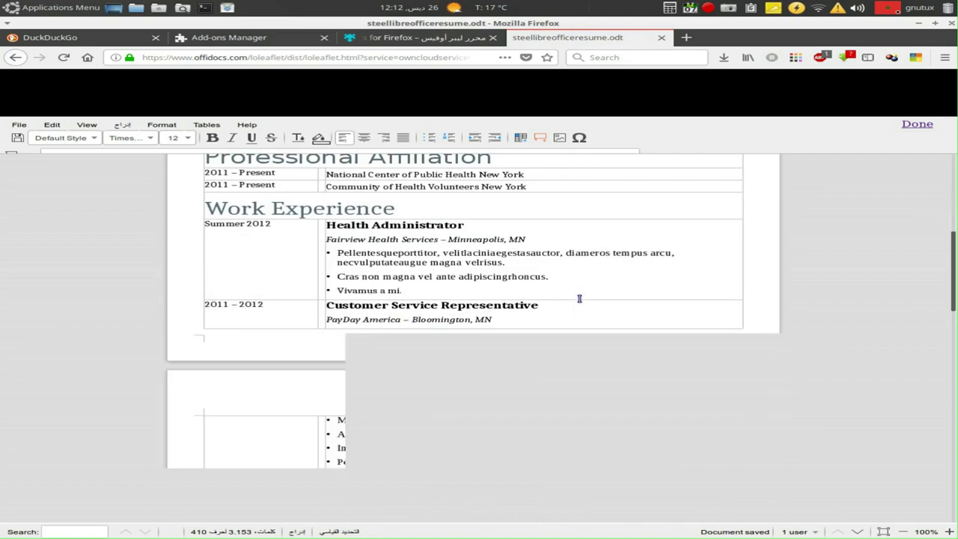
scroll(579, 300, up, 10)
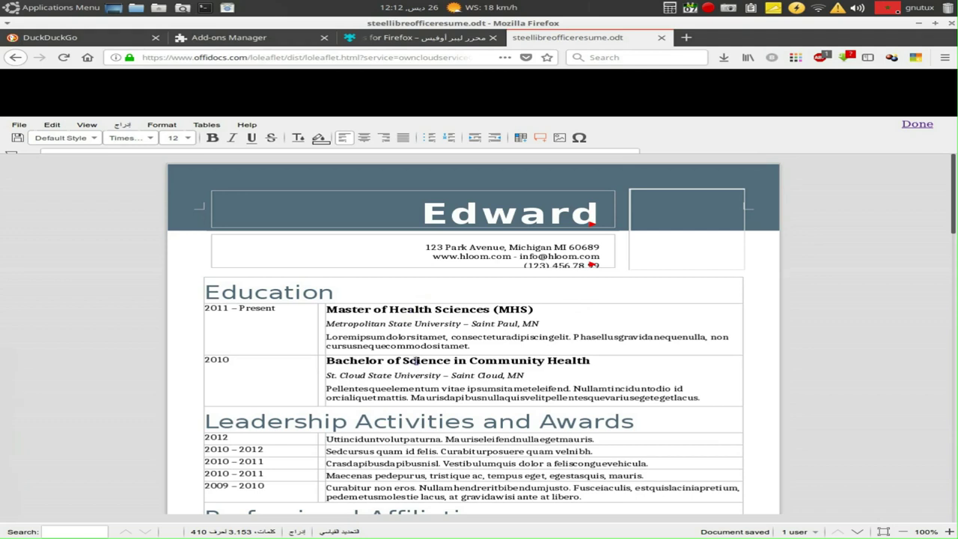
Make the 2011 – Present date bold and centred in its cell
click(270, 309)
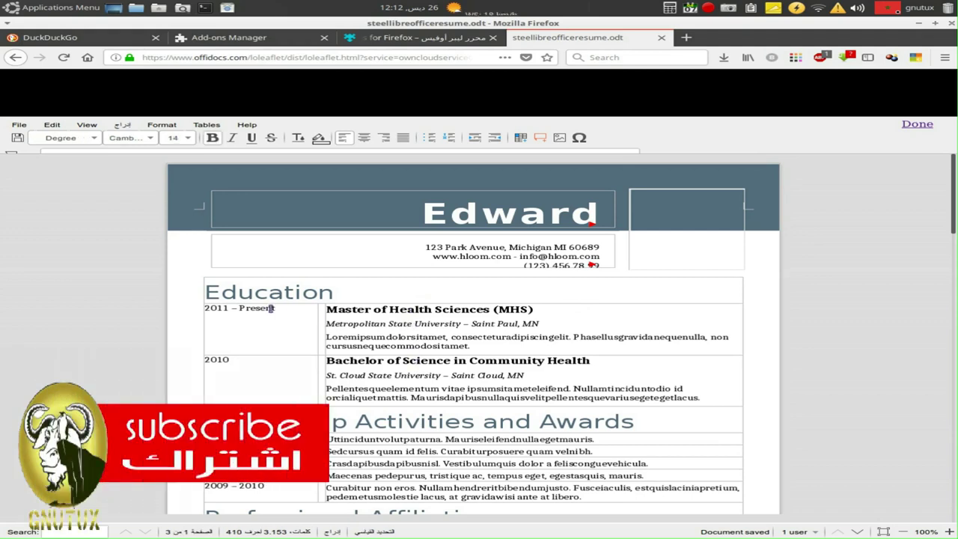
triple_click(271, 309)
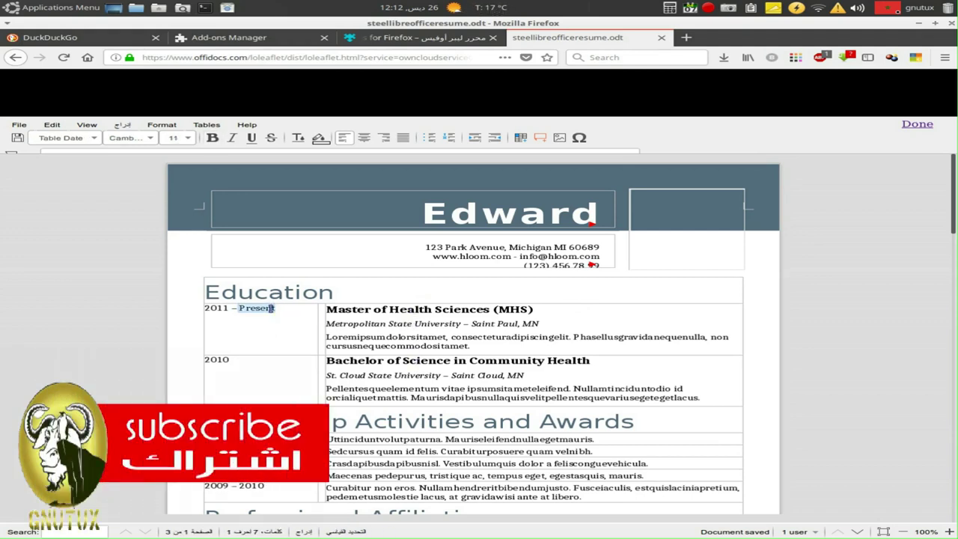
click(214, 138)
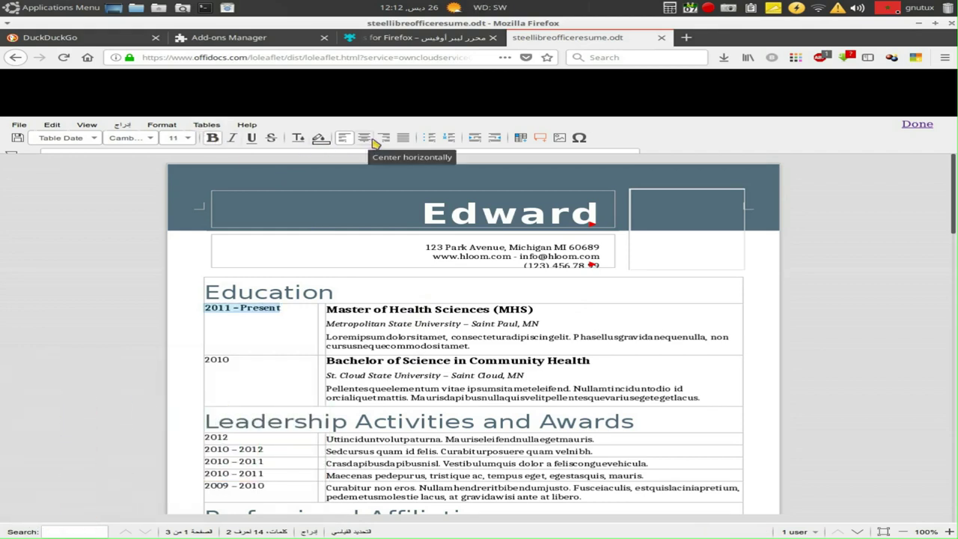
click(363, 138)
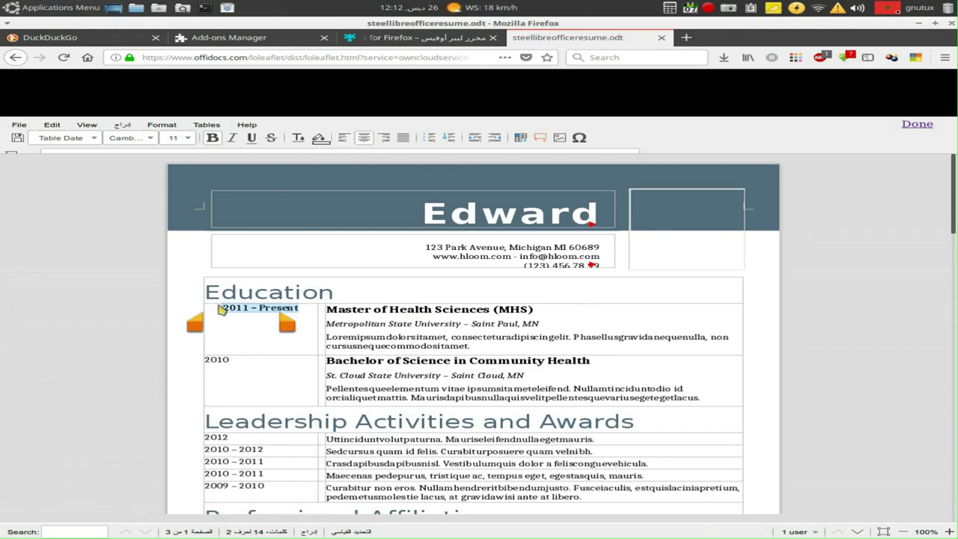
click(221, 308)
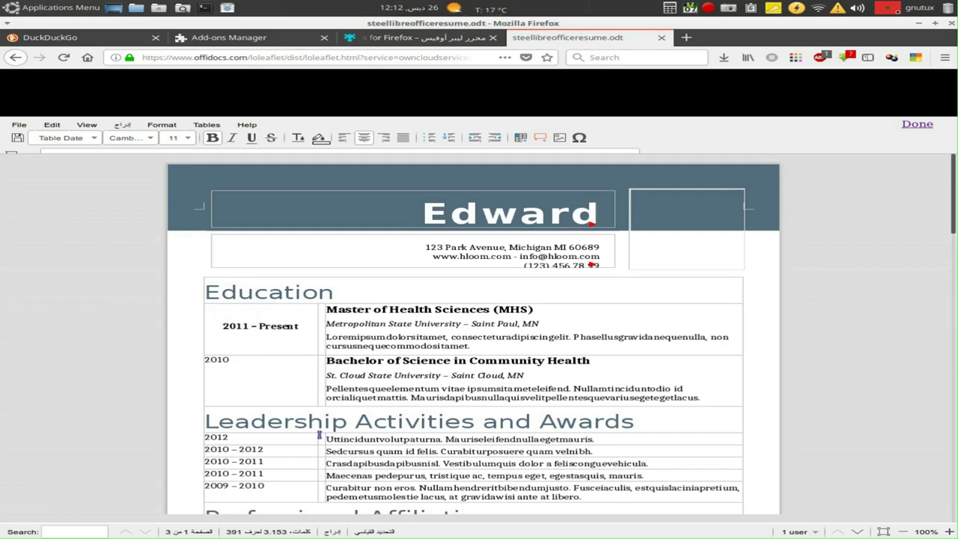
Bold the 2010 date, delete the empty lines beneath it, and save the resume
double_click(222, 358)
click(212, 138)
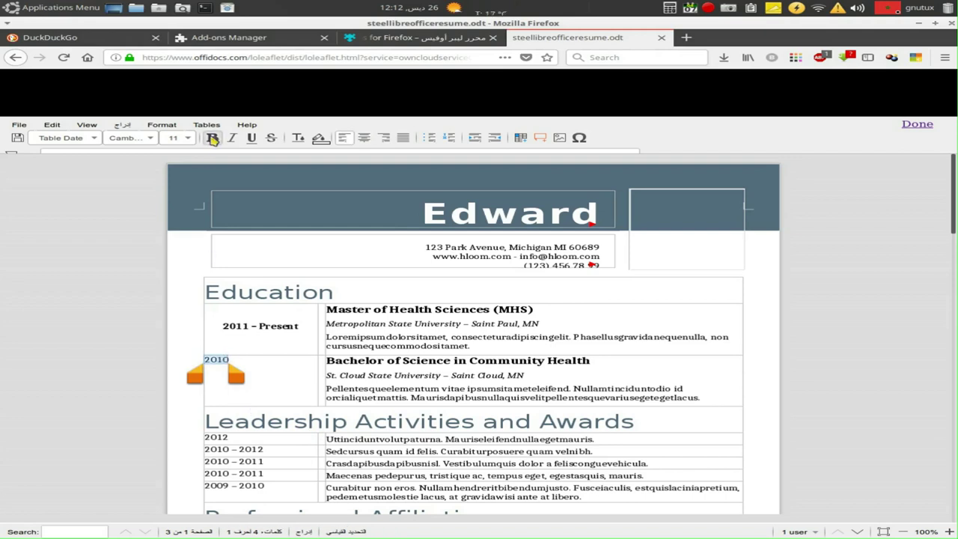
click(252, 373)
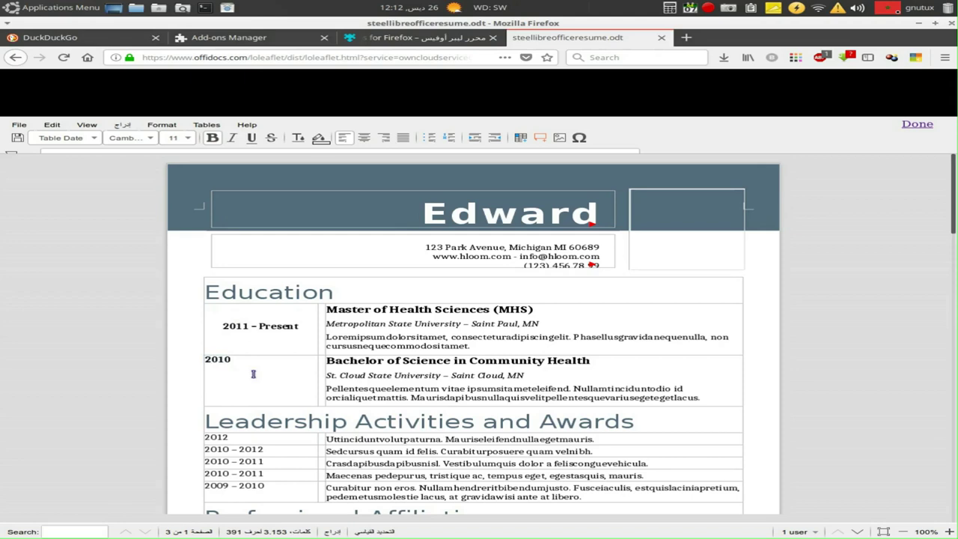
key(BackSpace)
key(BackSpace)
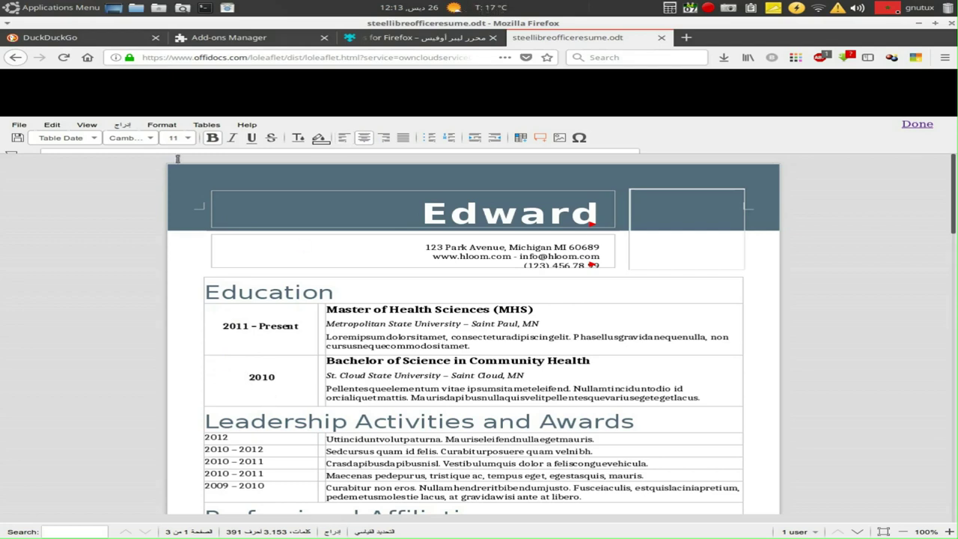
click(18, 139)
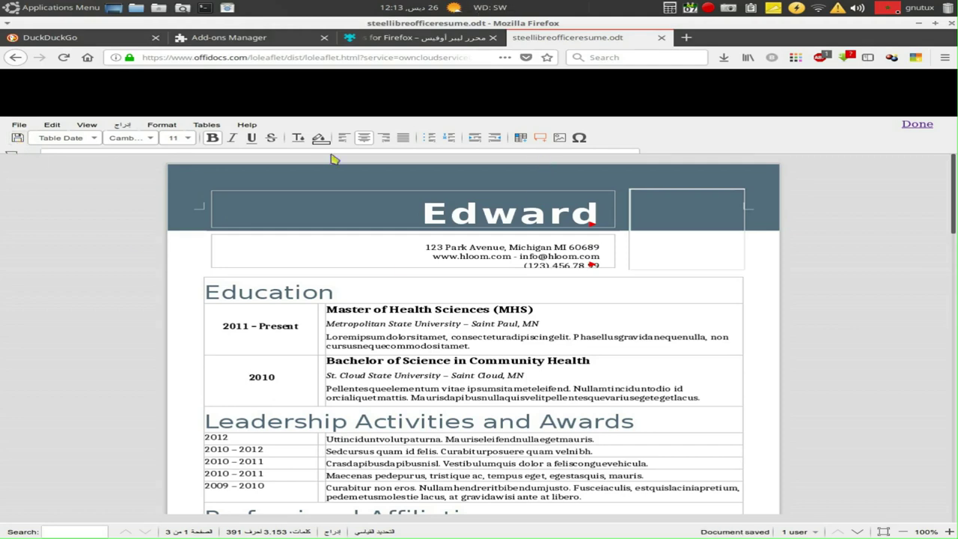
Download steellibreofficeresume.odt from the file list with Save File, then switch to the add-on tab
click(919, 125)
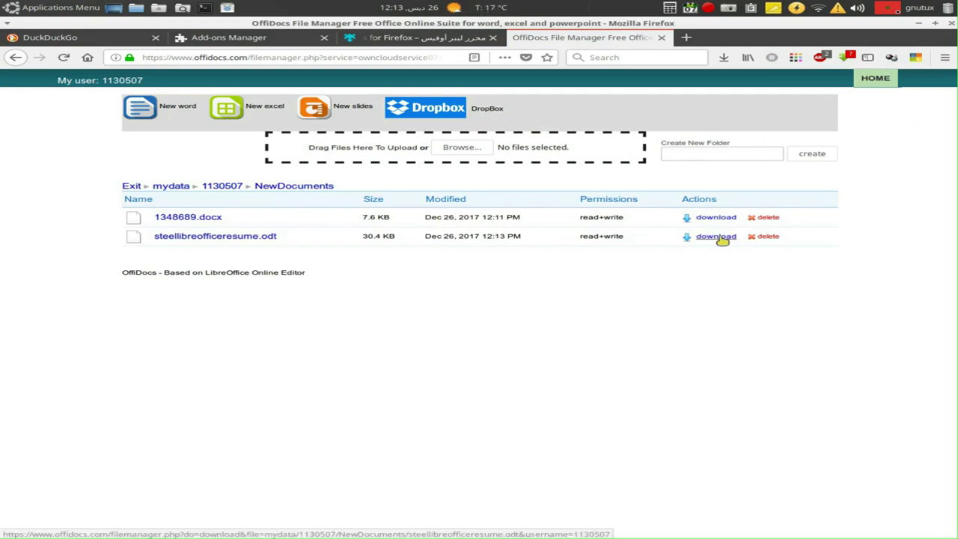
click(718, 238)
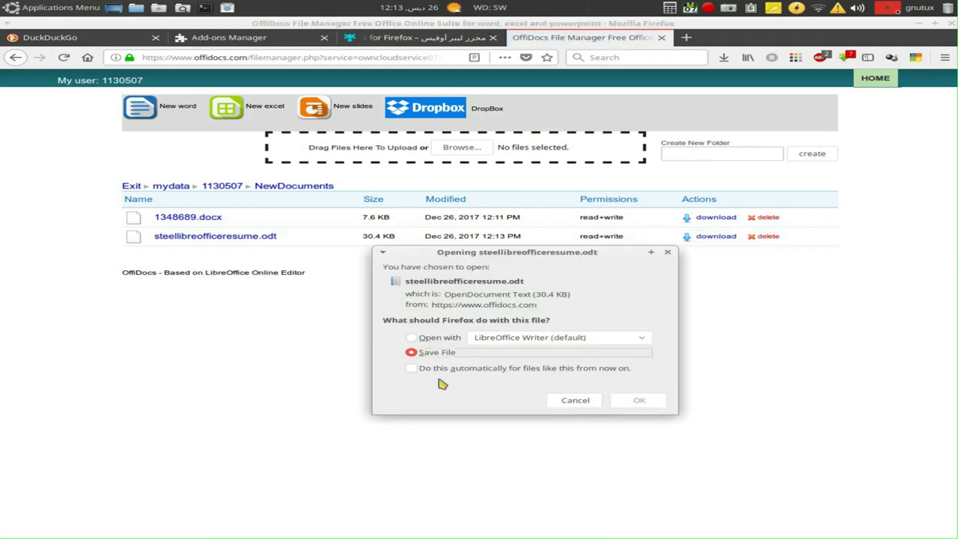
click(635, 403)
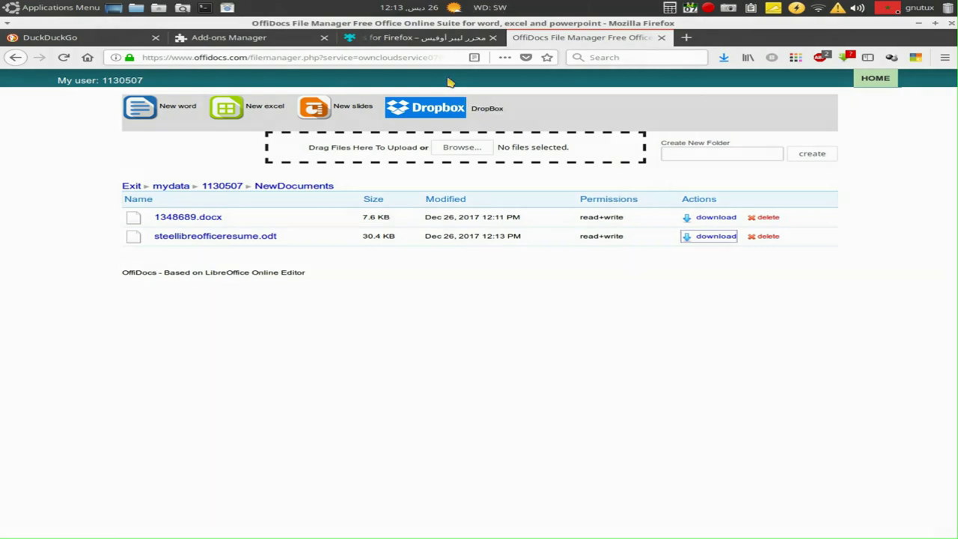
click(423, 37)
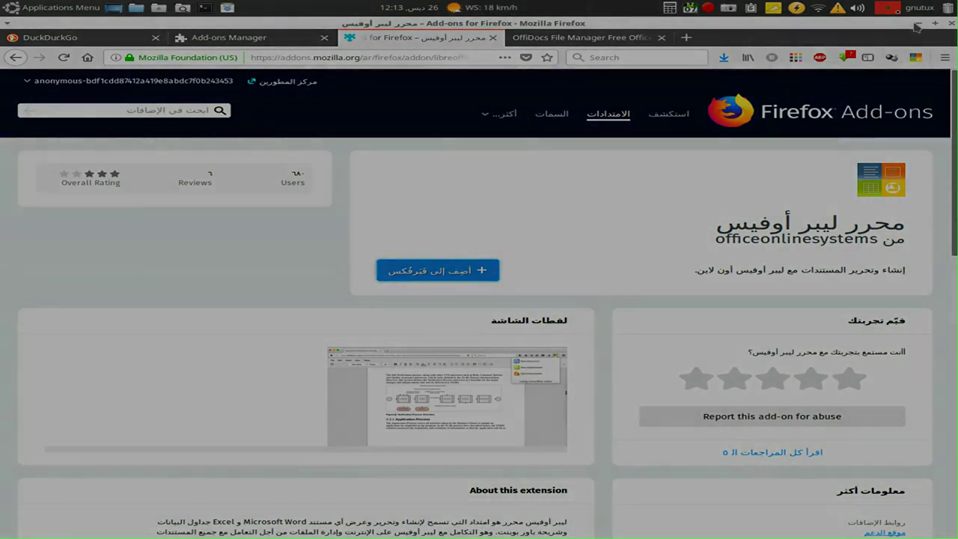
Minimise all windows with the show-desktop launcher to reveal the desktop
click(115, 10)
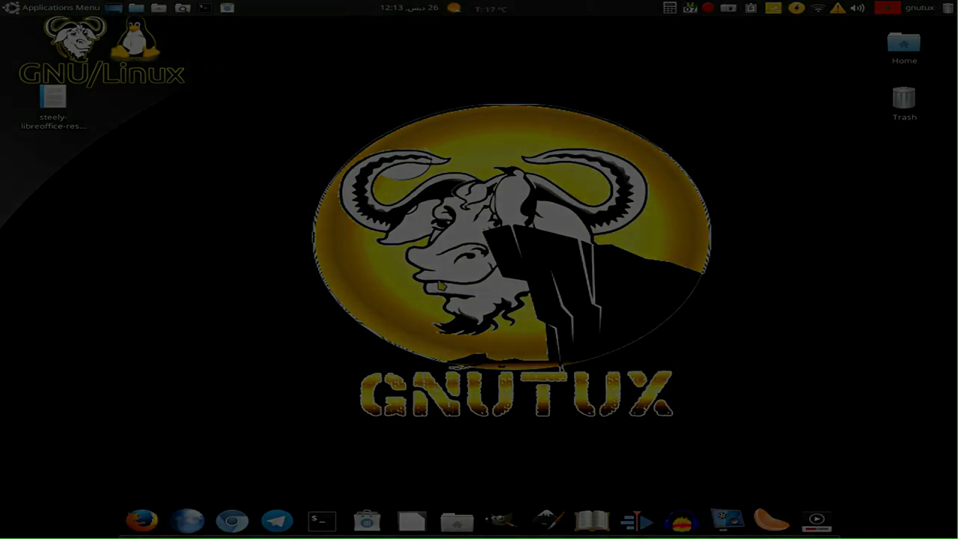